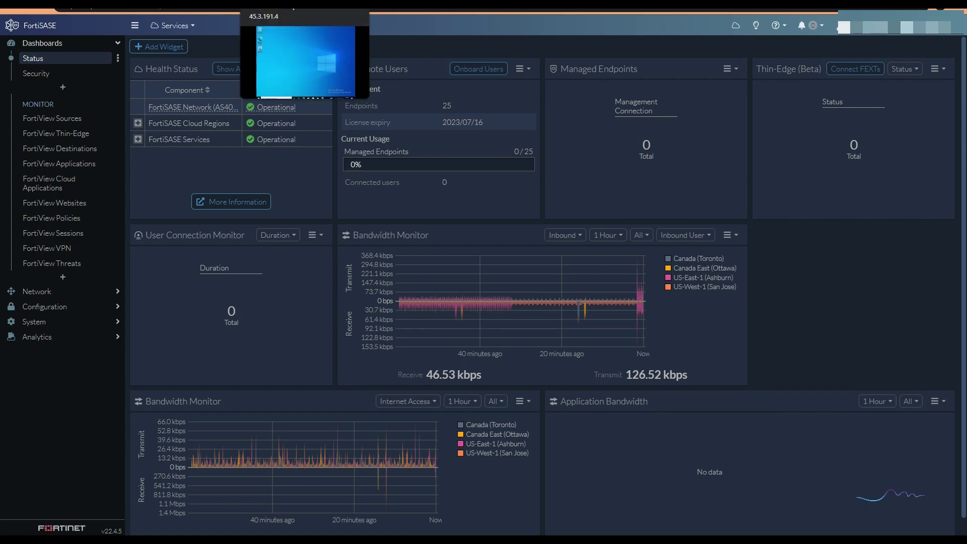
# On the Windows endpoint, check FortiClient still shows Disconnected and unregistered, then minimize it
pyautogui.click(307, 56)
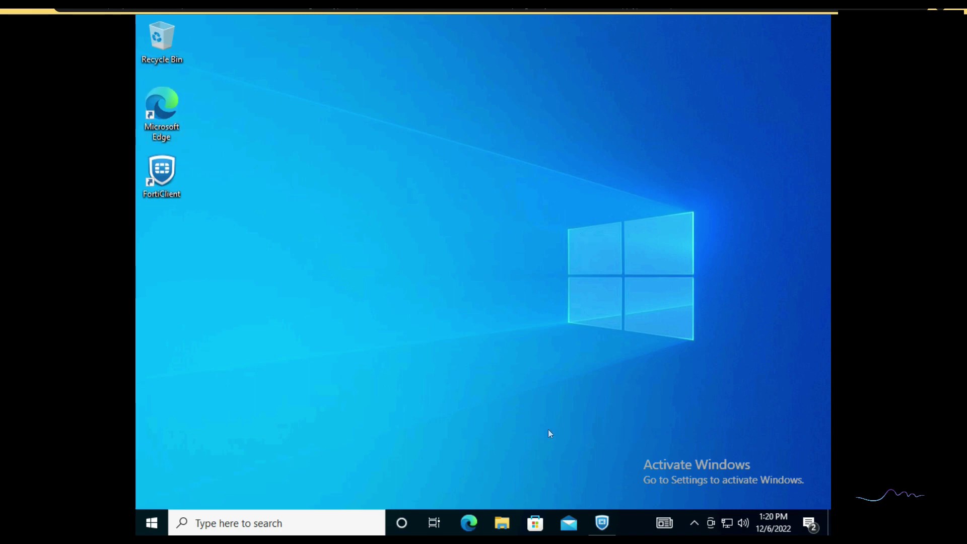
pyautogui.click(602, 523)
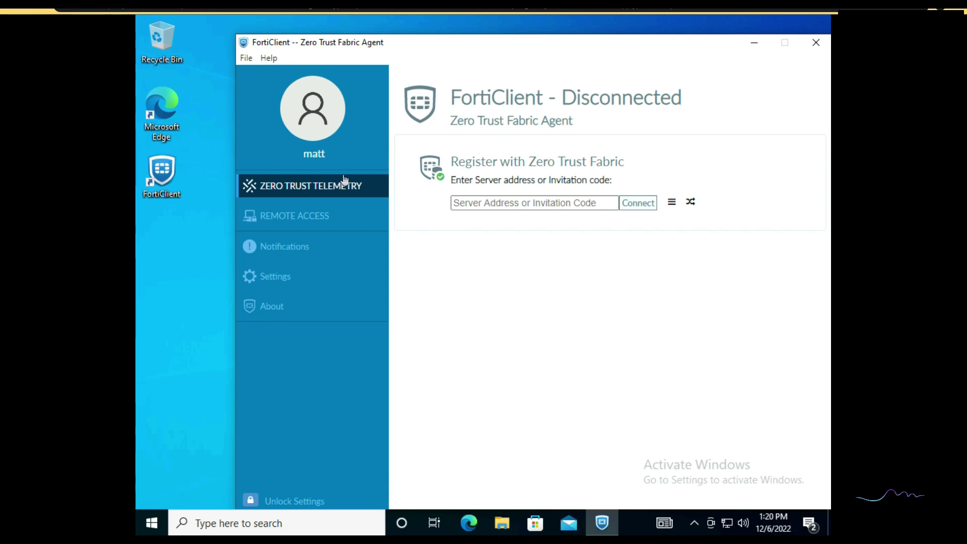
pyautogui.click(754, 42)
pyautogui.click(160, 111)
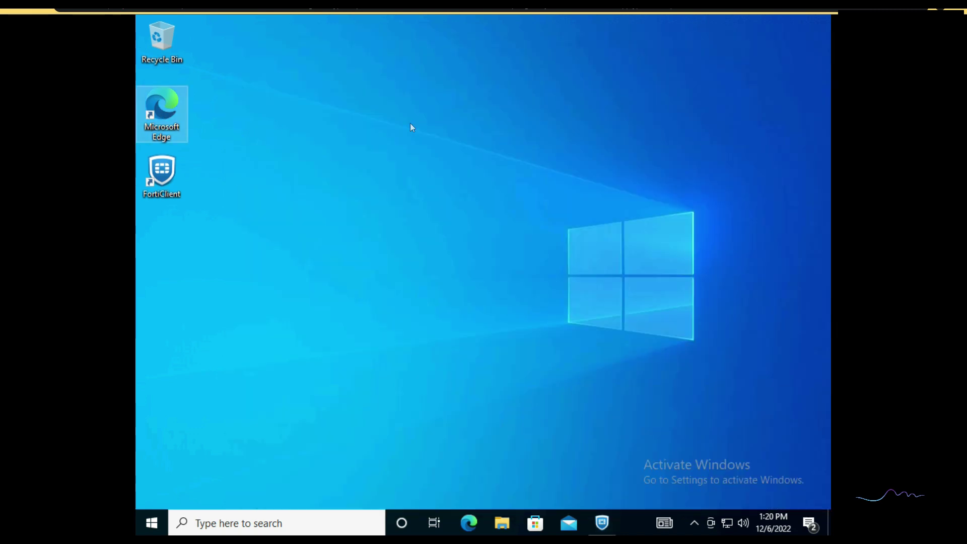
# Launch Edge, load google.com, then open gmail in a second tab
pyautogui.doubleClick(176, 113)
pyautogui.write('google.com')
pyautogui.press('Return')
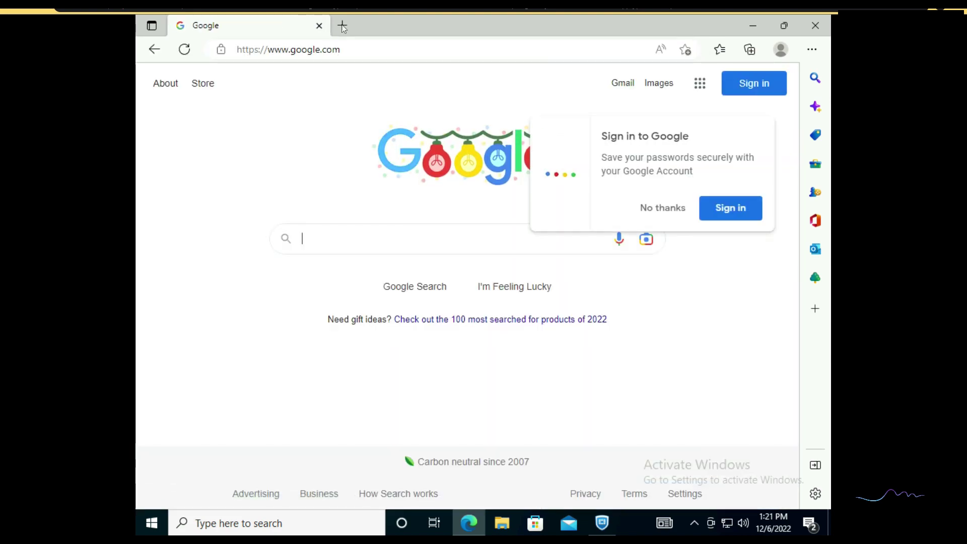
pyautogui.click(343, 26)
pyautogui.write('gmail')
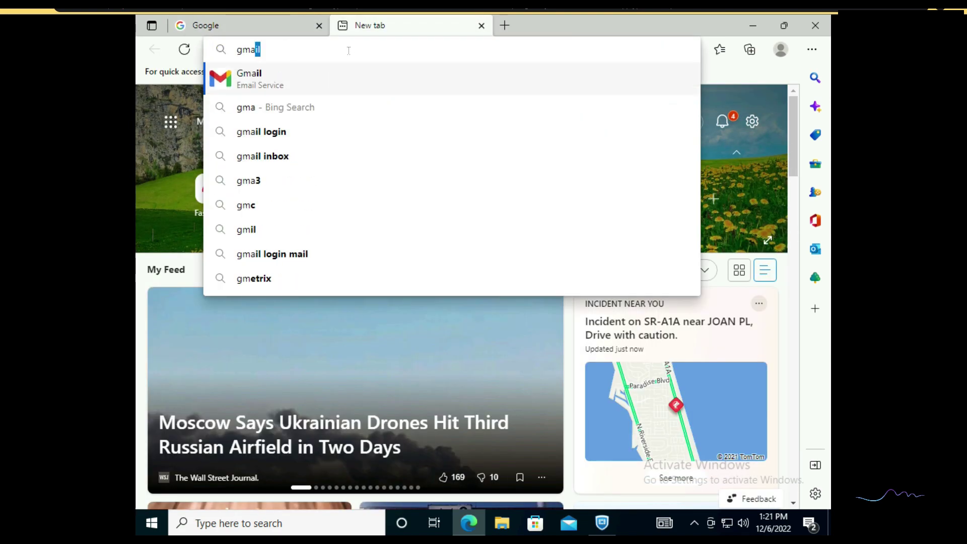
pyautogui.press('Return')
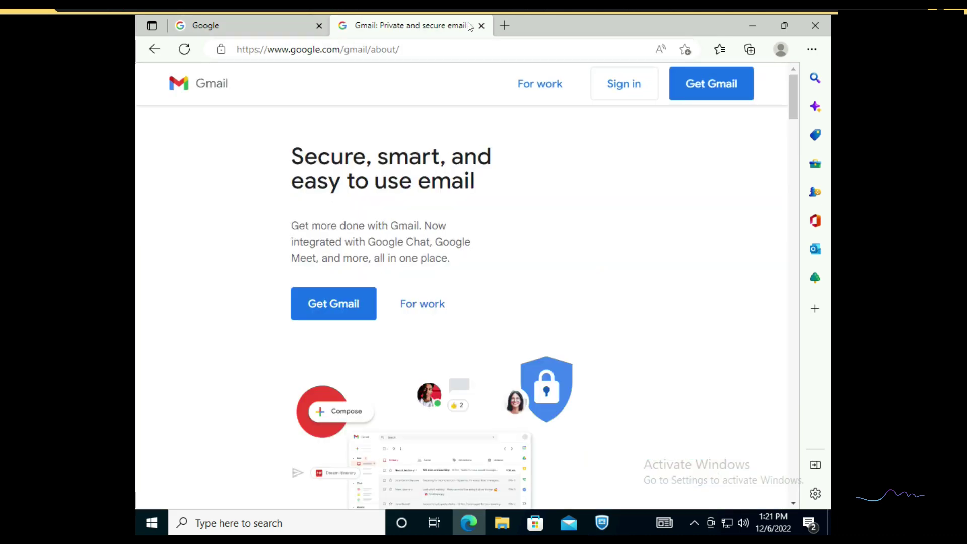
# Copy the FortiClient invitation code from Configuration > VPN User SSO > Onboard Users
pyautogui.click(475, 30)
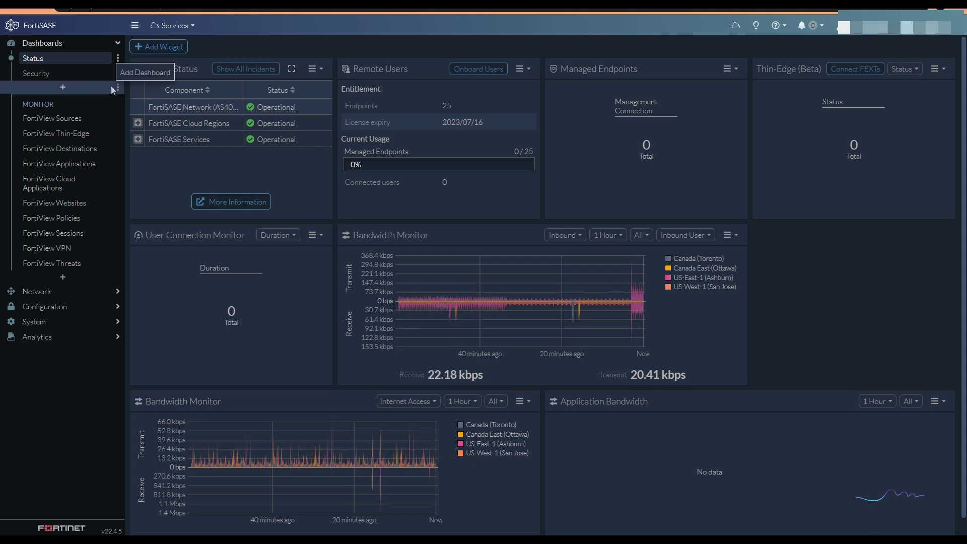
pyautogui.click(71, 307)
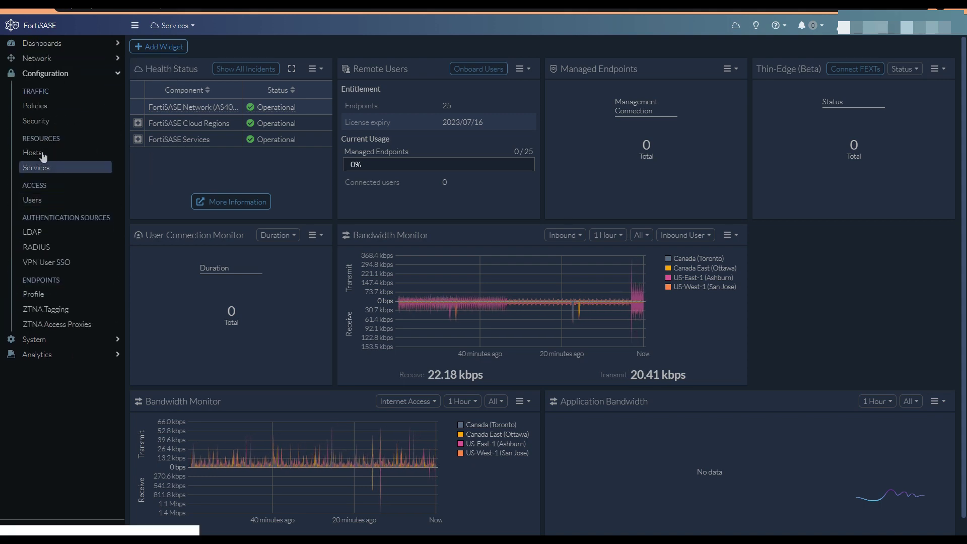
pyautogui.click(65, 262)
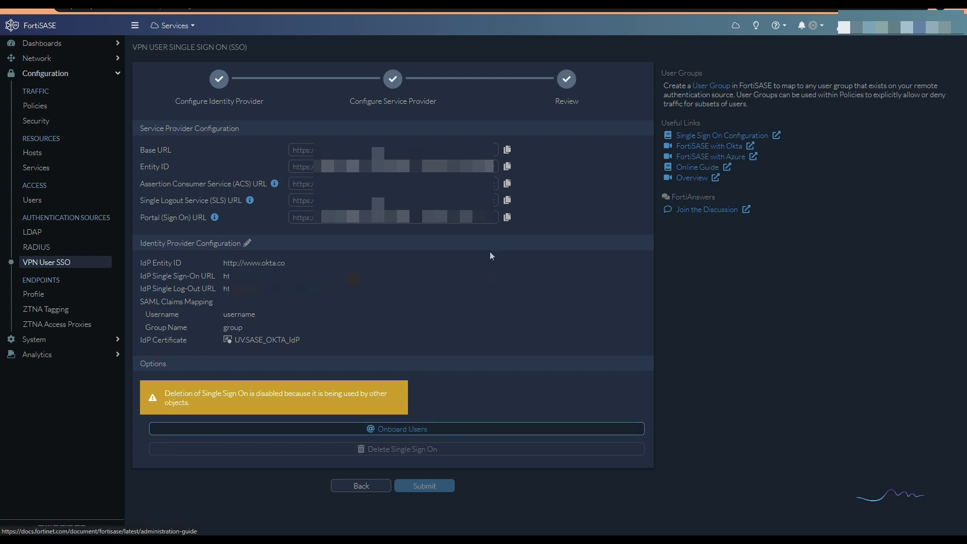
pyautogui.click(384, 428)
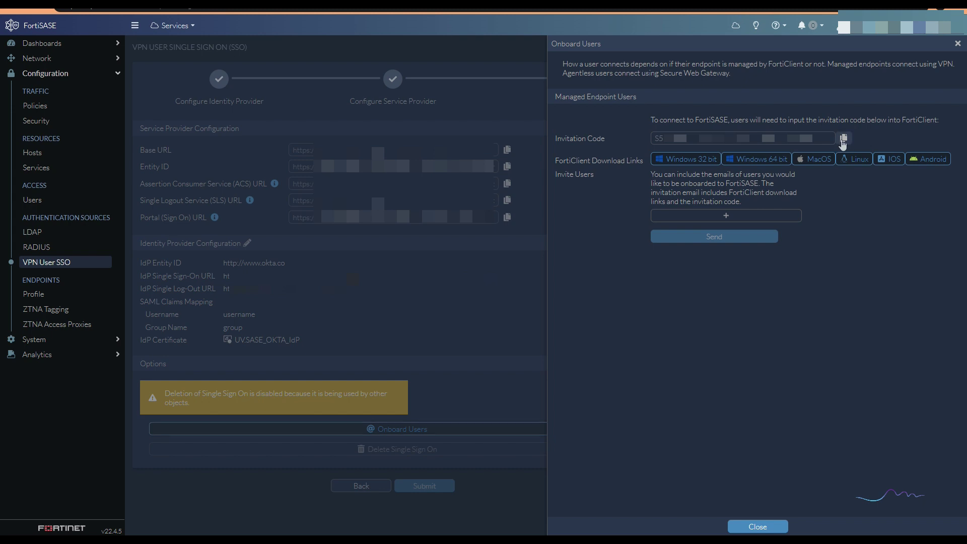
pyautogui.click(843, 140)
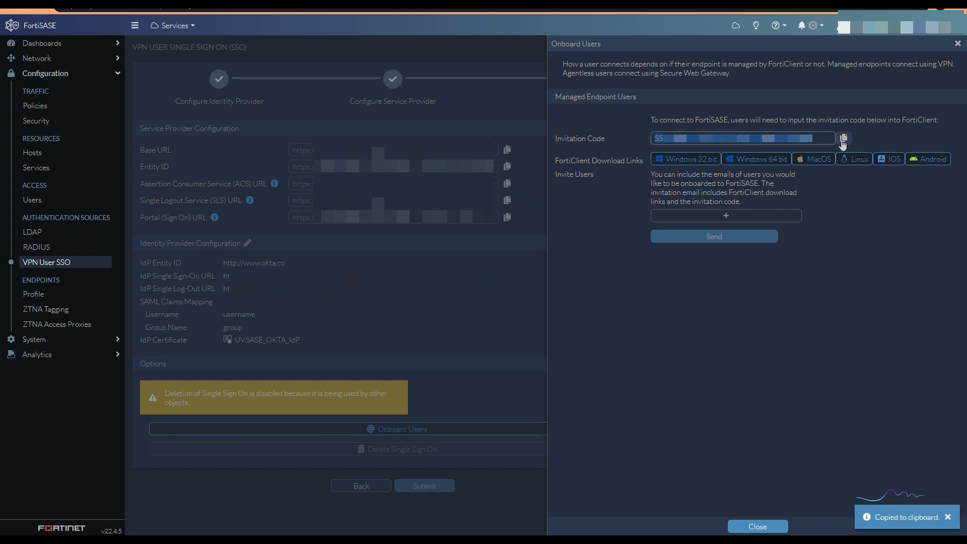
# Paste the invitation code into FortiClient and connect to register with FortiClient Cloud
pyautogui.click(758, 526)
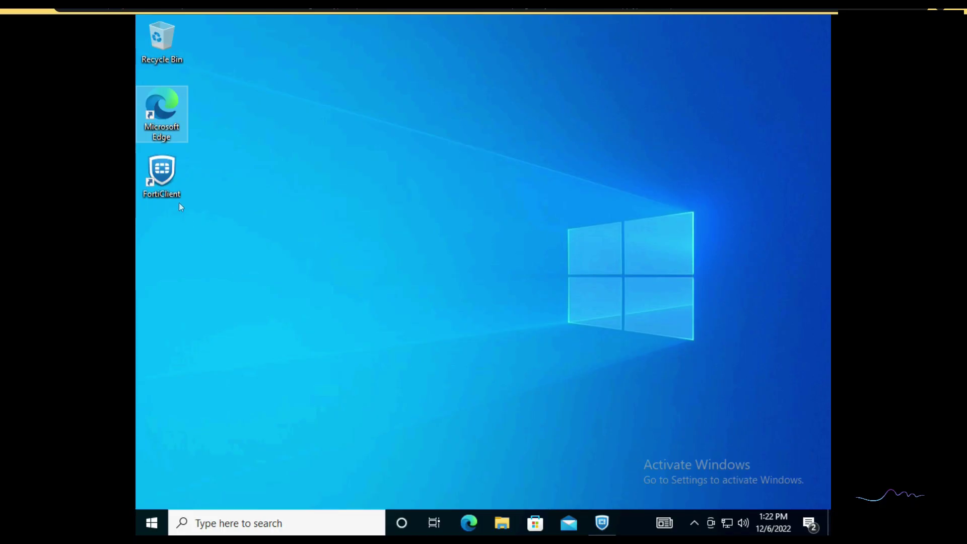
pyautogui.doubleClick(157, 180)
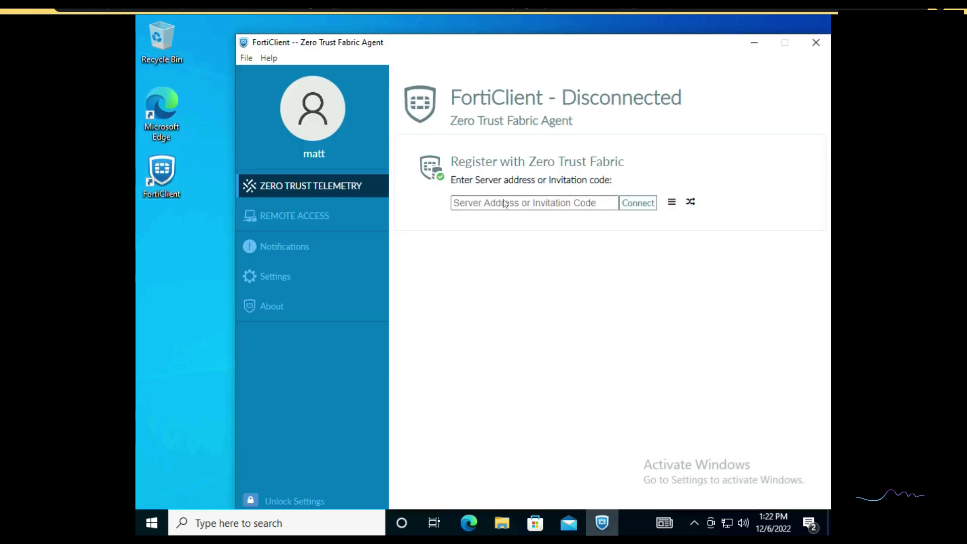
pyautogui.hotkey('ctrl', 'v')
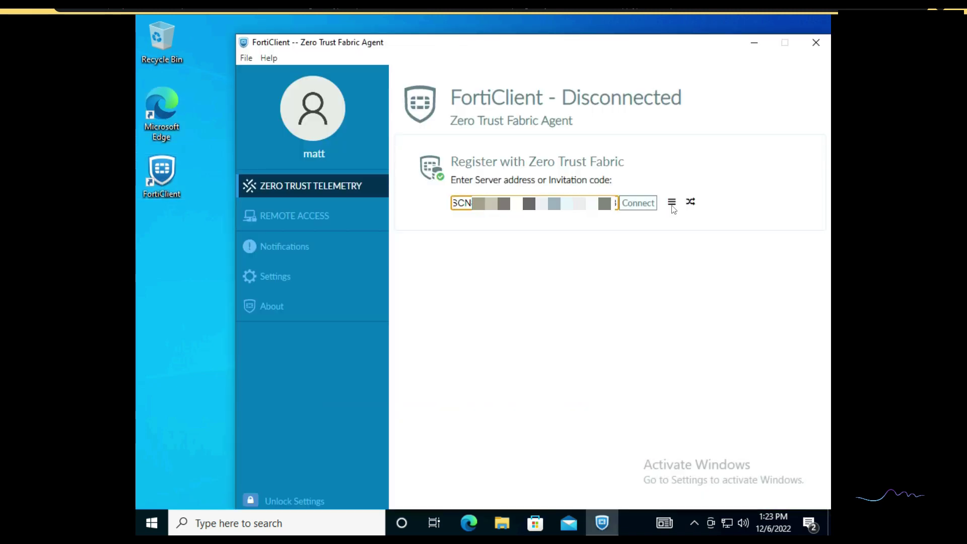
pyautogui.click(643, 210)
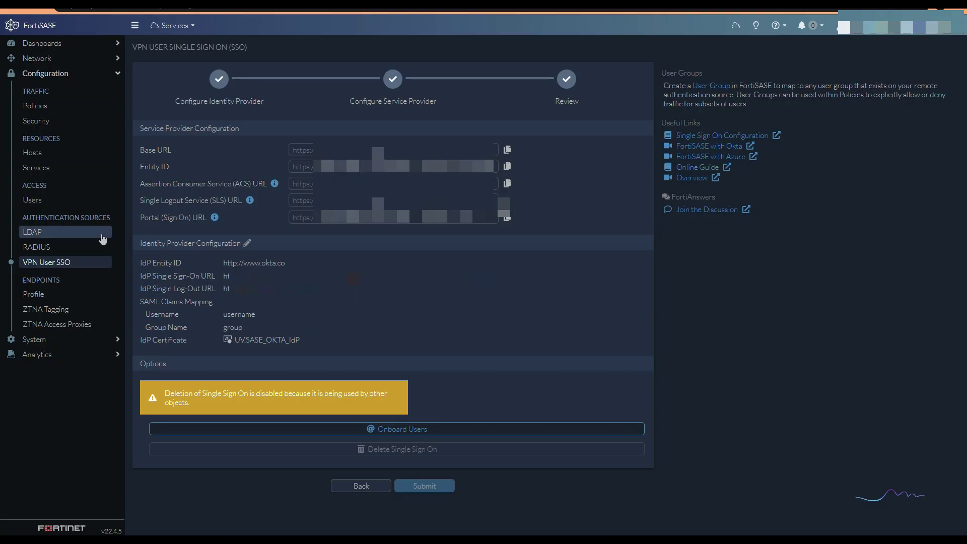
# Switch off Auto Connect to FortiSASE in Configuration > Endpoints > Profile and apply
pyautogui.click(49, 297)
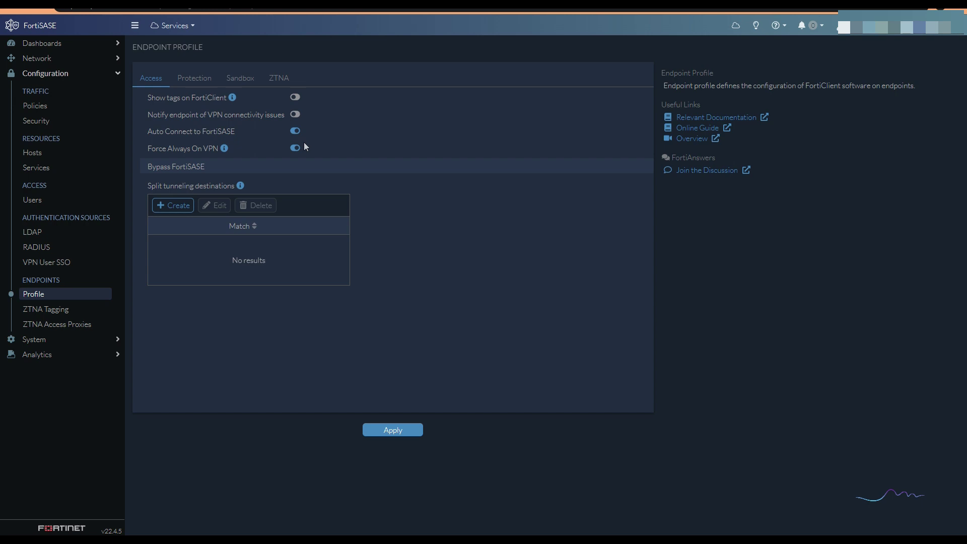
pyautogui.click(295, 131)
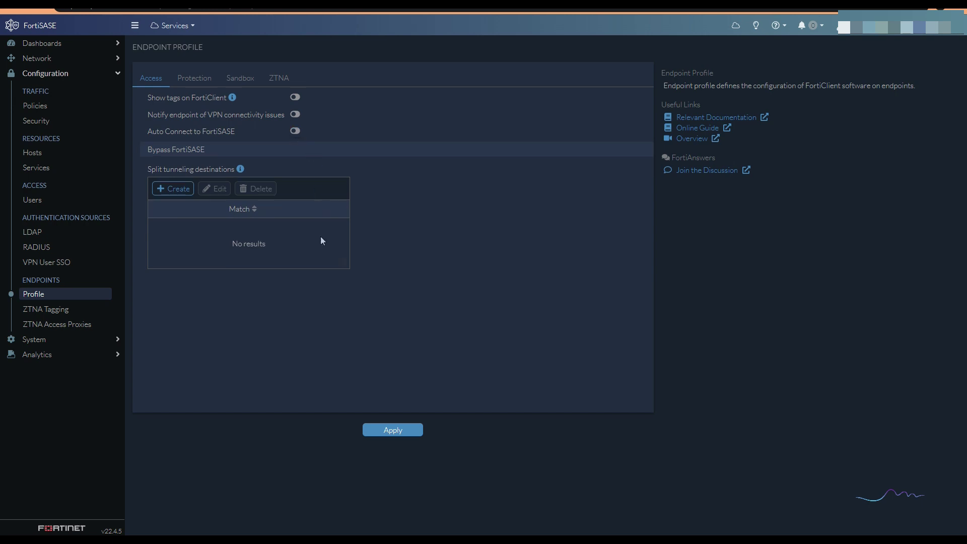
pyautogui.click(401, 431)
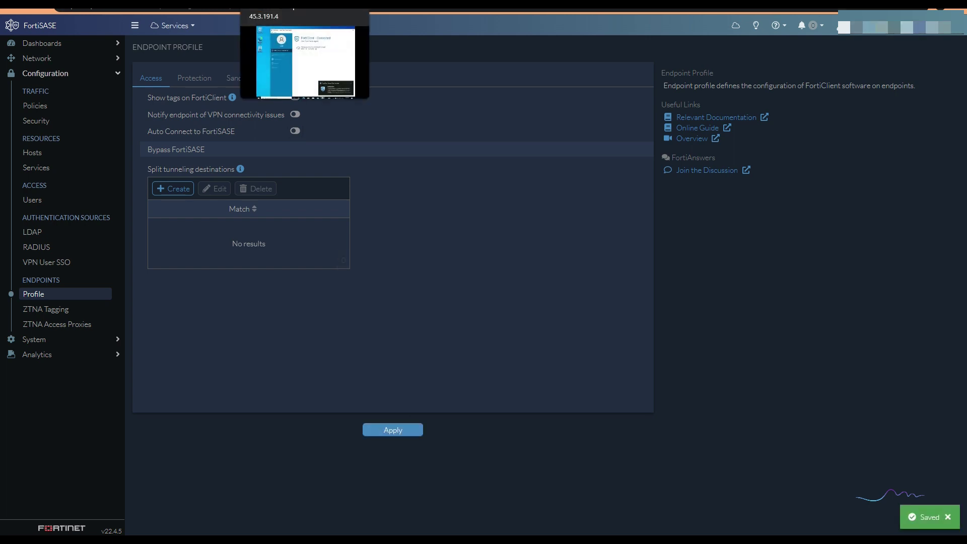
# Start the Secure Internet Access SAML sign-in, submit the username and choose Okta Verify push
pyautogui.click(305, 61)
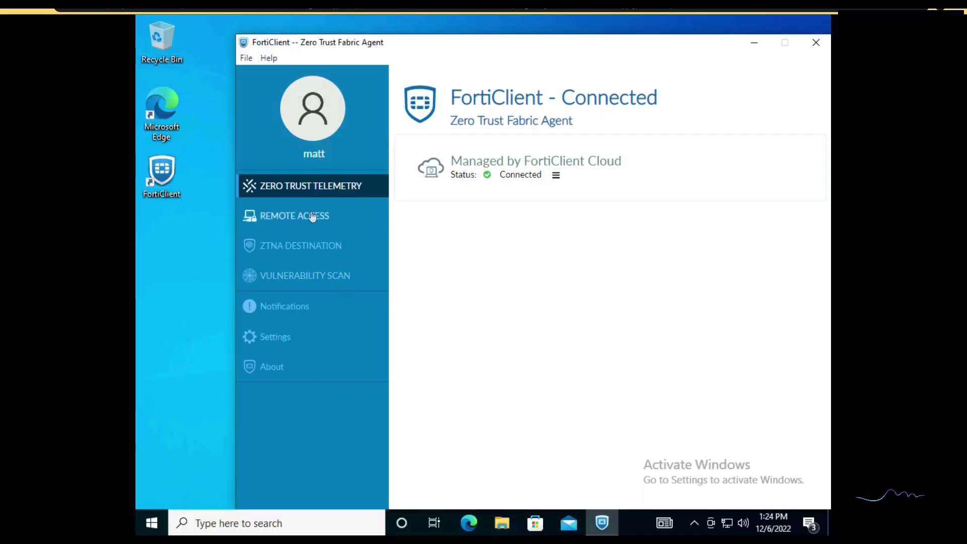
pyautogui.click(354, 217)
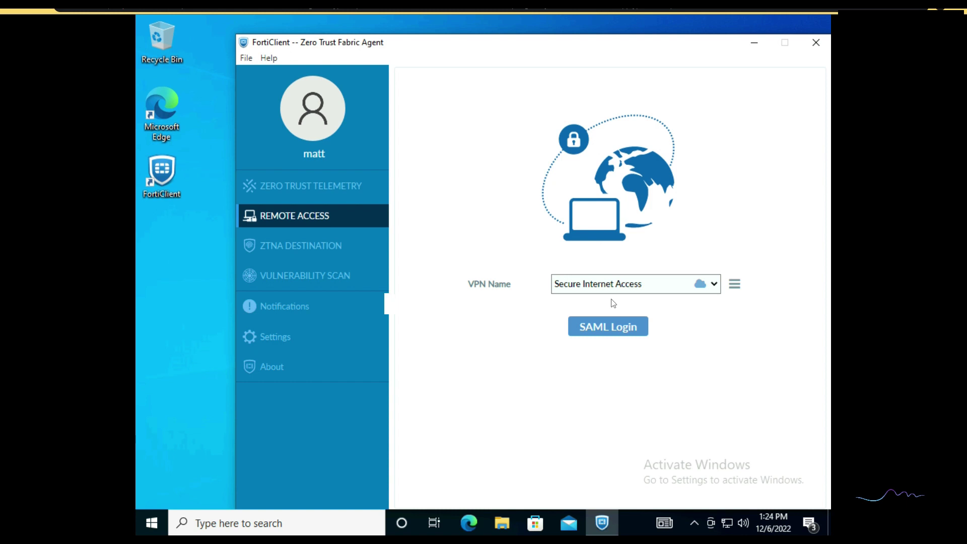
pyautogui.click(625, 329)
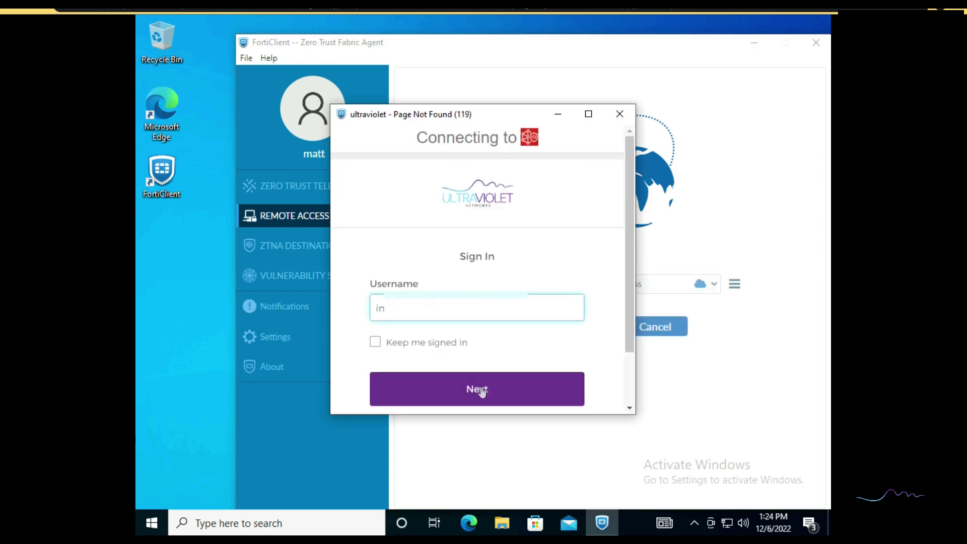
pyautogui.click(479, 387)
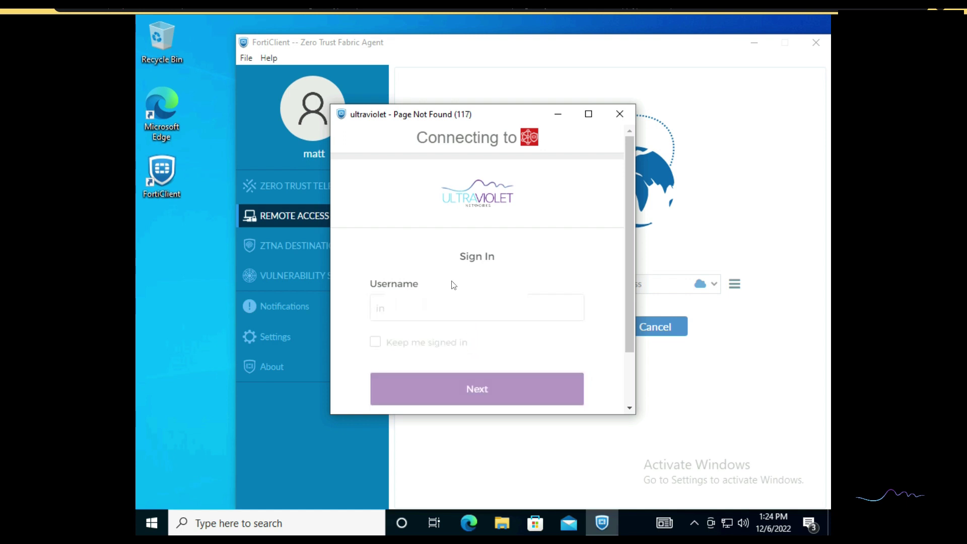
pyautogui.scroll(-2, 550, 356)
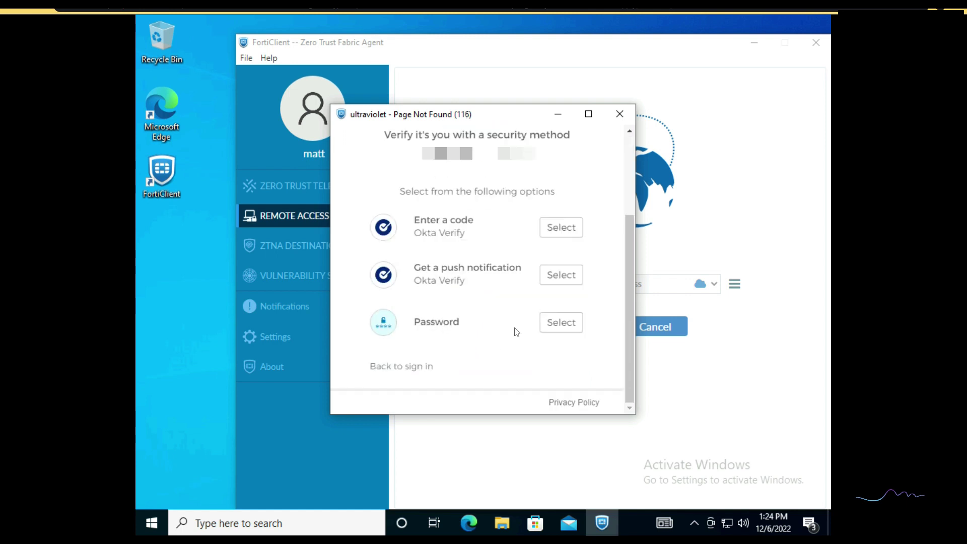
pyautogui.click(562, 281)
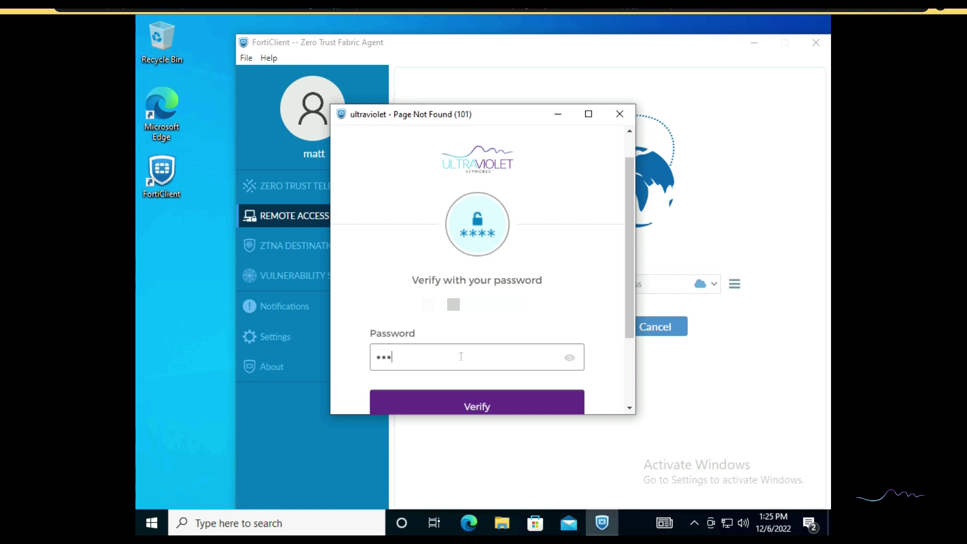
# Enter the account password, replace it with the corrected password and submit to finish signing in
pyautogui.write('************')
pyautogui.click(552, 403)
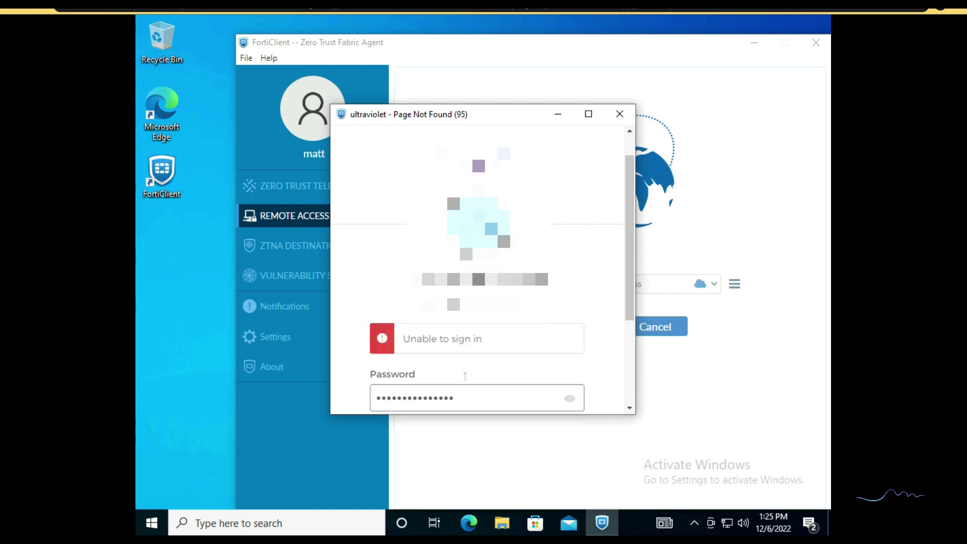
pyautogui.scroll(-3, 465, 378)
pyautogui.doubleClick(472, 254)
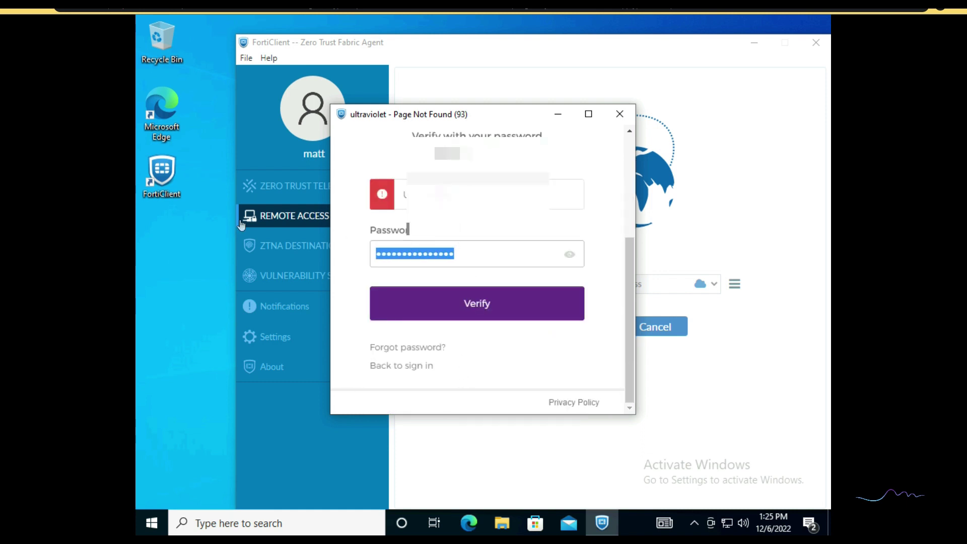
pyautogui.write('*************')
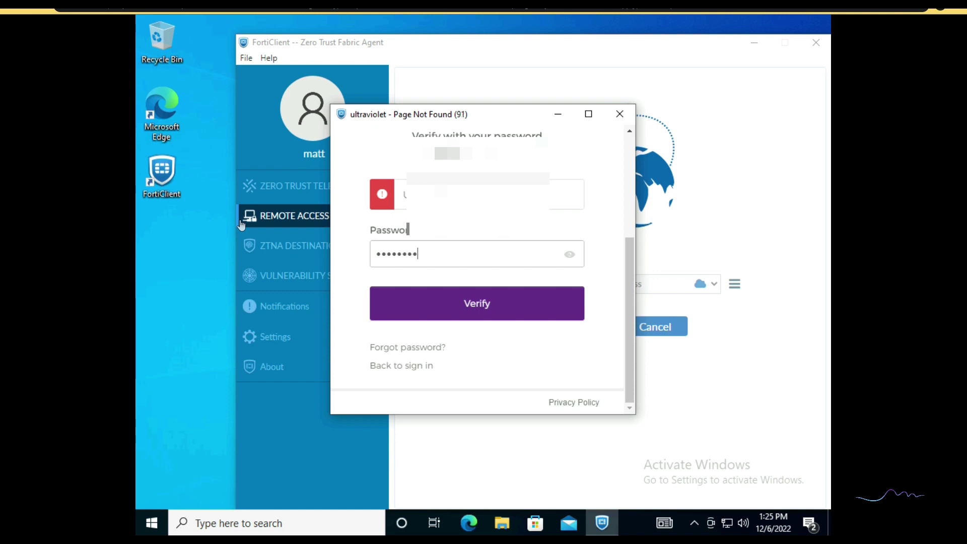
pyautogui.write('**')
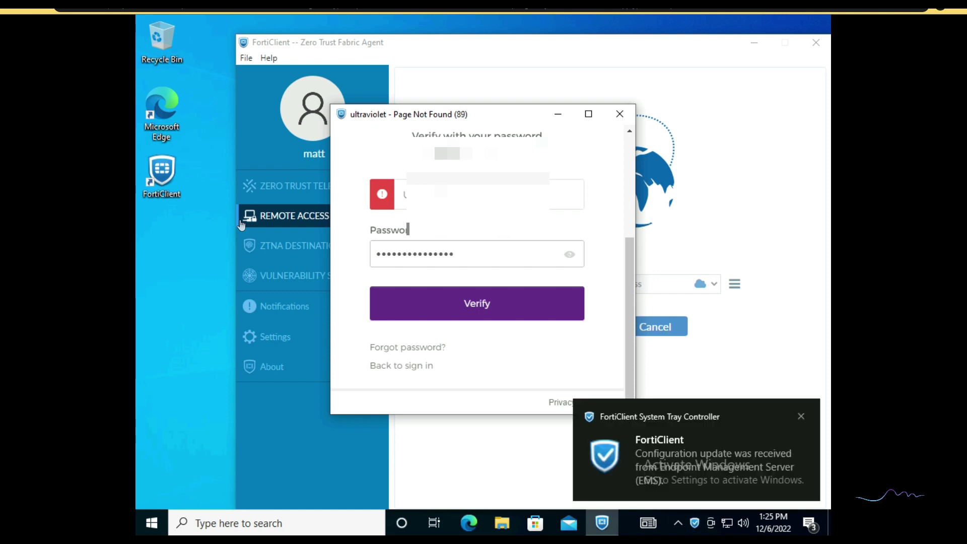
pyautogui.click(479, 302)
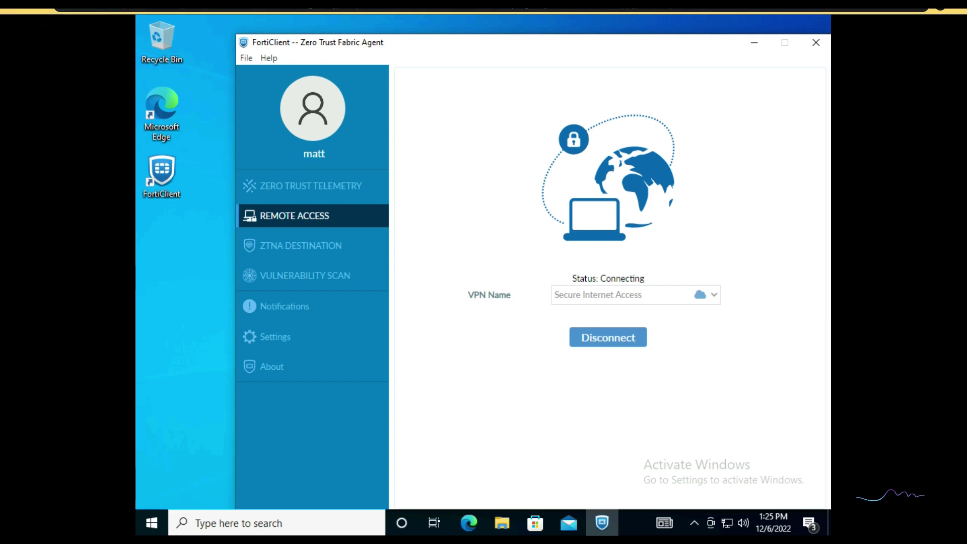
# Open Configuration > Security in FortiSASE and select the Ultraviolet_Profile profile group
pyautogui.moveTo(66, 5)
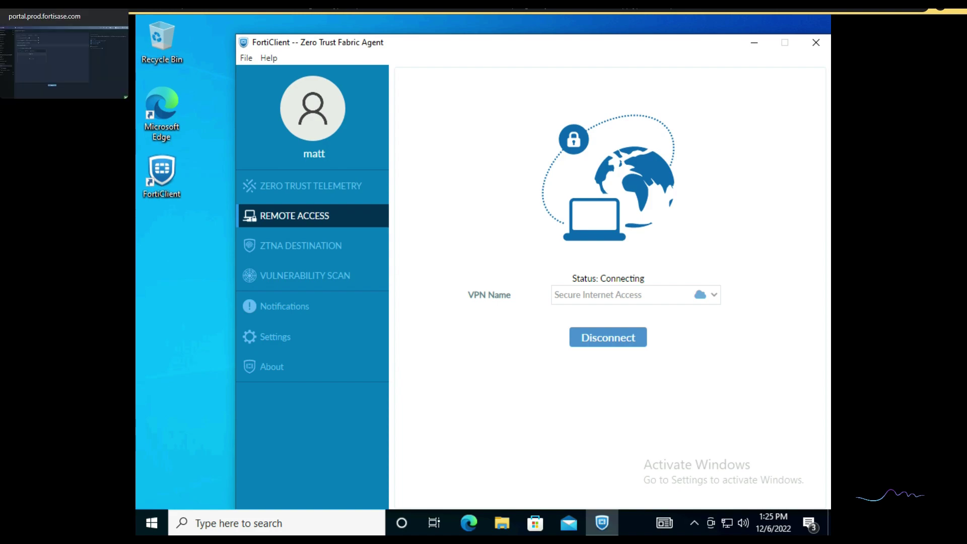
pyautogui.click(103, 16)
pyautogui.click(59, 124)
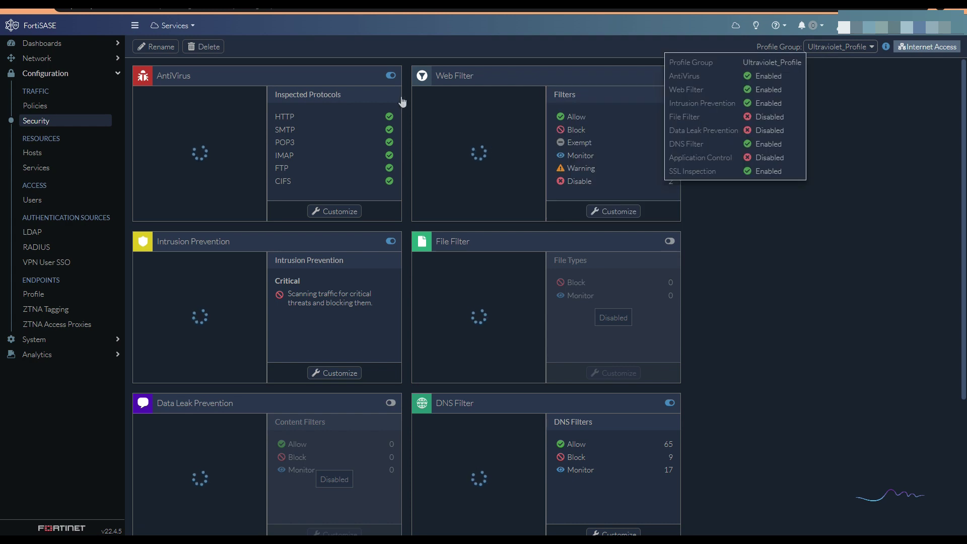
pyautogui.click(873, 48)
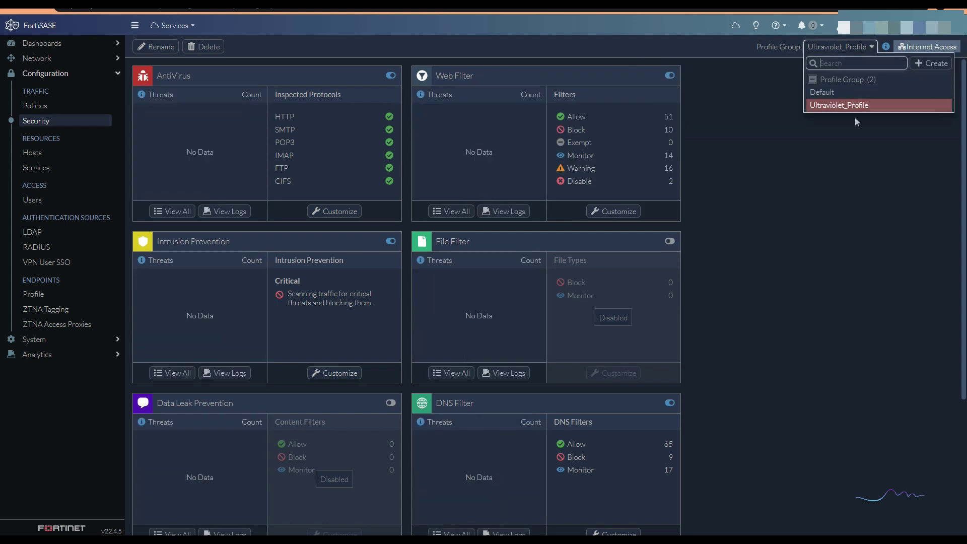
pyautogui.click(881, 170)
# Enable Application Control With Inline-CASB, showing 19 allowed application filters
pyautogui.scroll(-2, 507, 216)
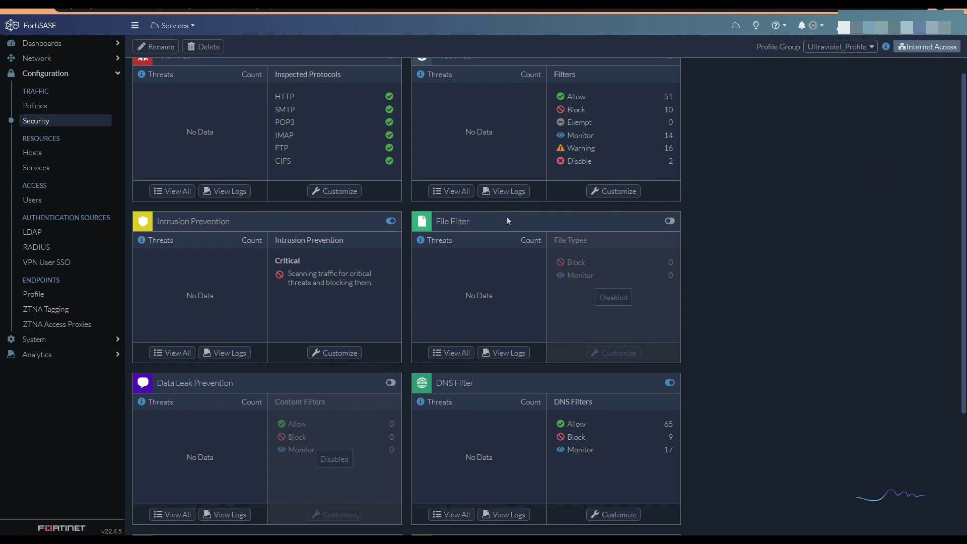
pyautogui.scroll(-2, 470, 216)
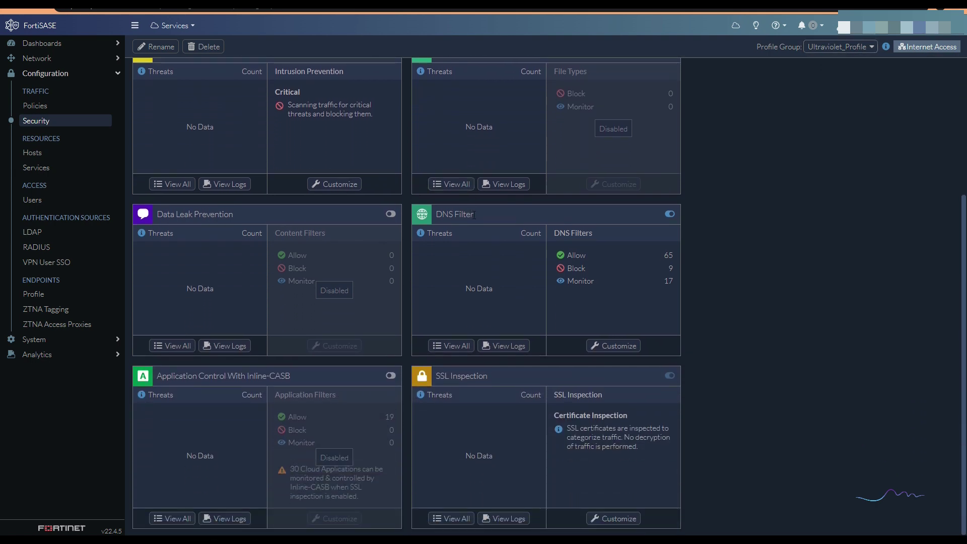
pyautogui.scroll(3, 460, 247)
pyautogui.scroll(-3, 382, 322)
pyautogui.scroll(4, 325, 378)
pyautogui.scroll(-4, 325, 378)
pyautogui.click(391, 376)
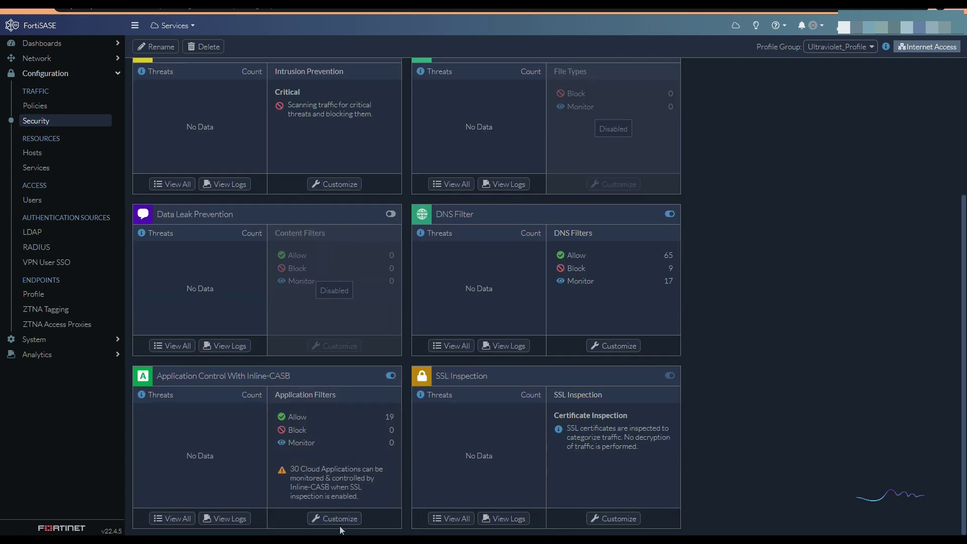
# Customize Application Control With Inline-CASB and change All Categories from Allow to Monitor
pyautogui.click(339, 524)
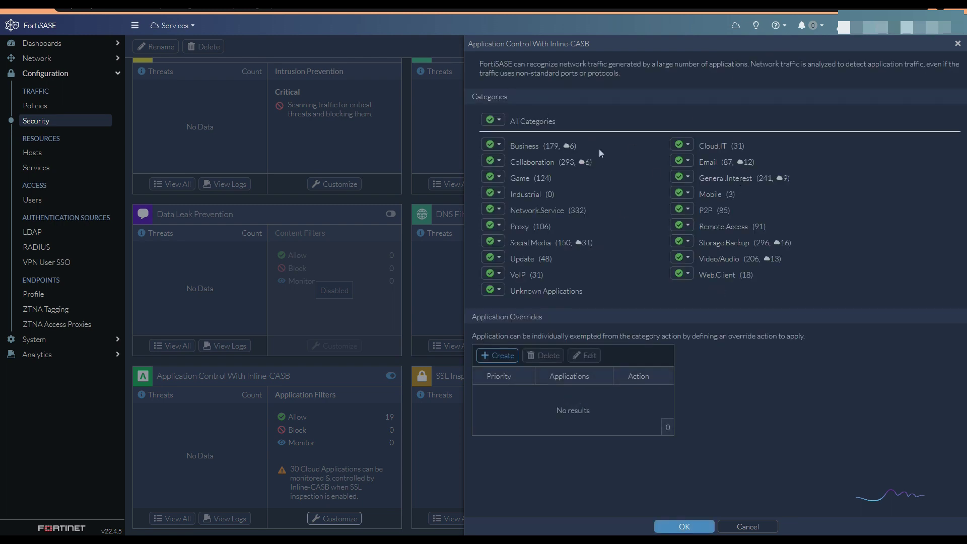
pyautogui.click(493, 120)
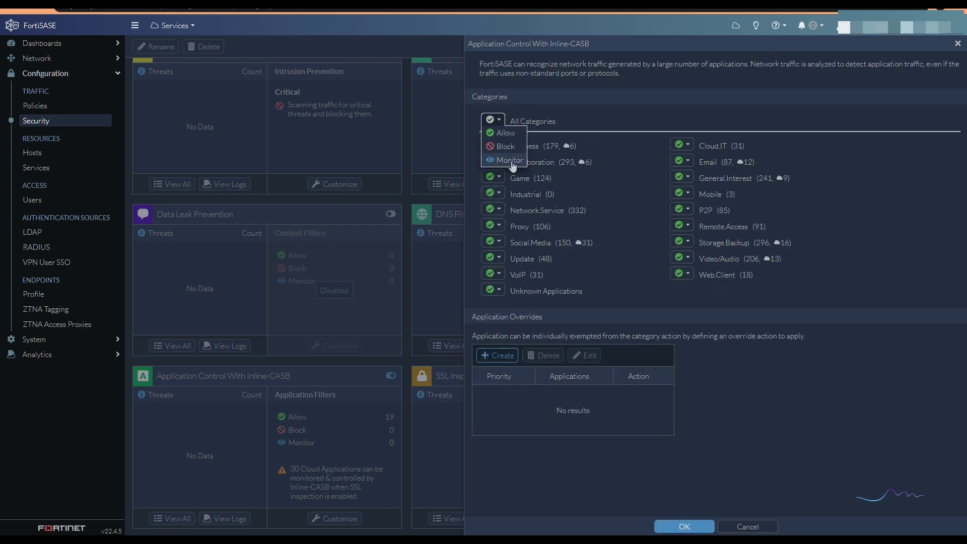
pyautogui.click(513, 164)
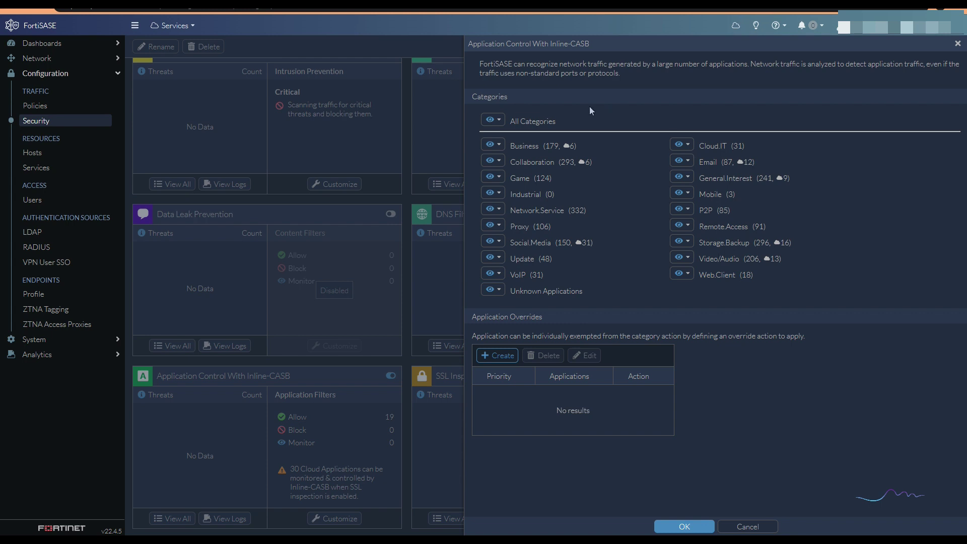
# Start a new application override and search the application list for google
pyautogui.click(507, 356)
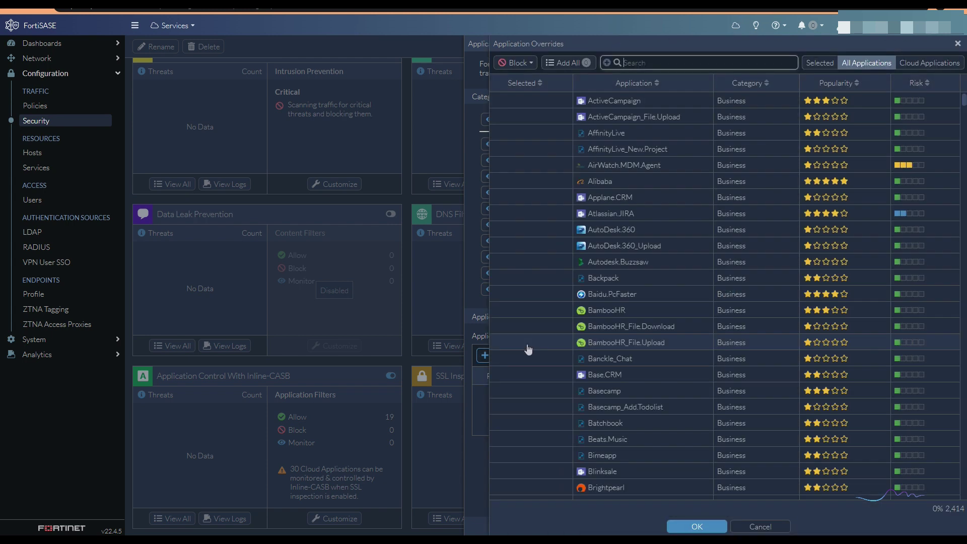
pyautogui.click(667, 61)
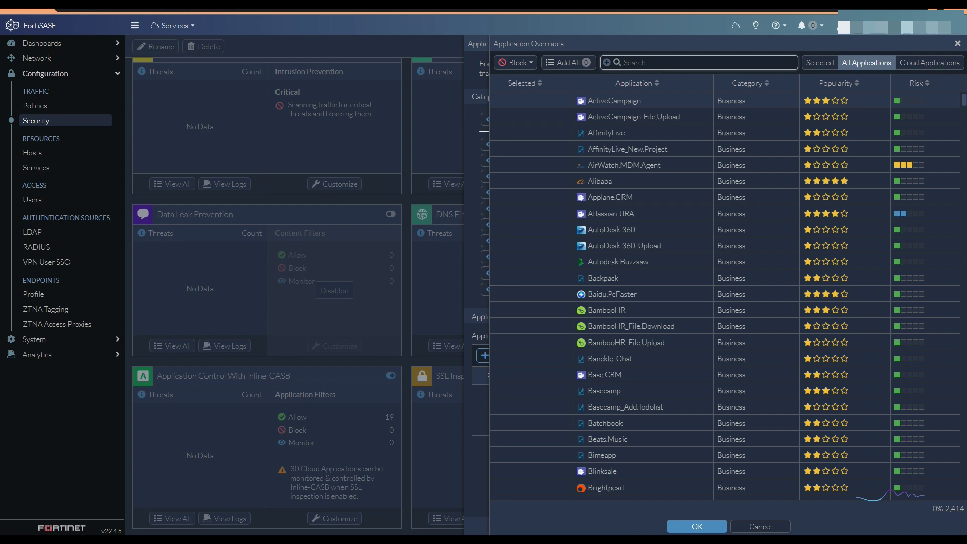
pyautogui.write('google')
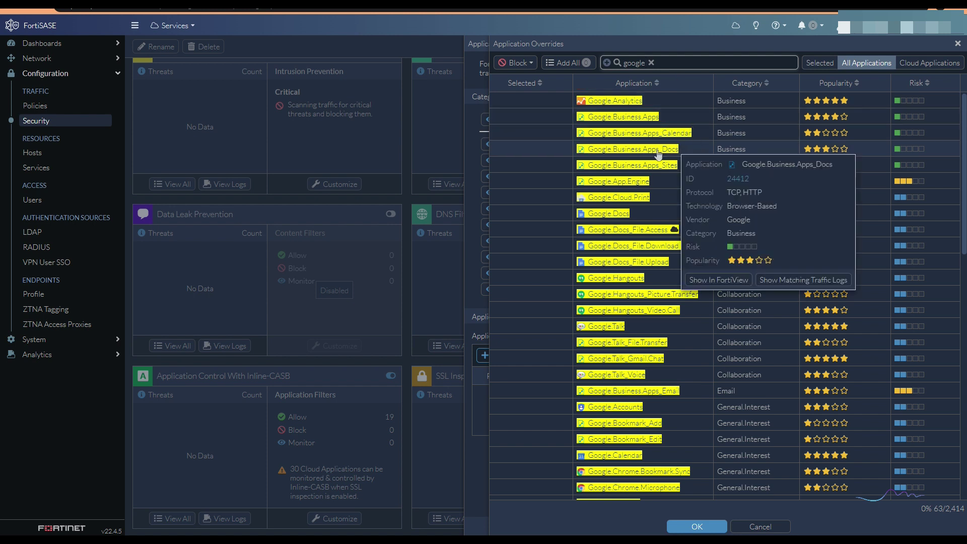
pyautogui.scroll(-1, 651, 177)
pyautogui.scroll(-4, 653, 276)
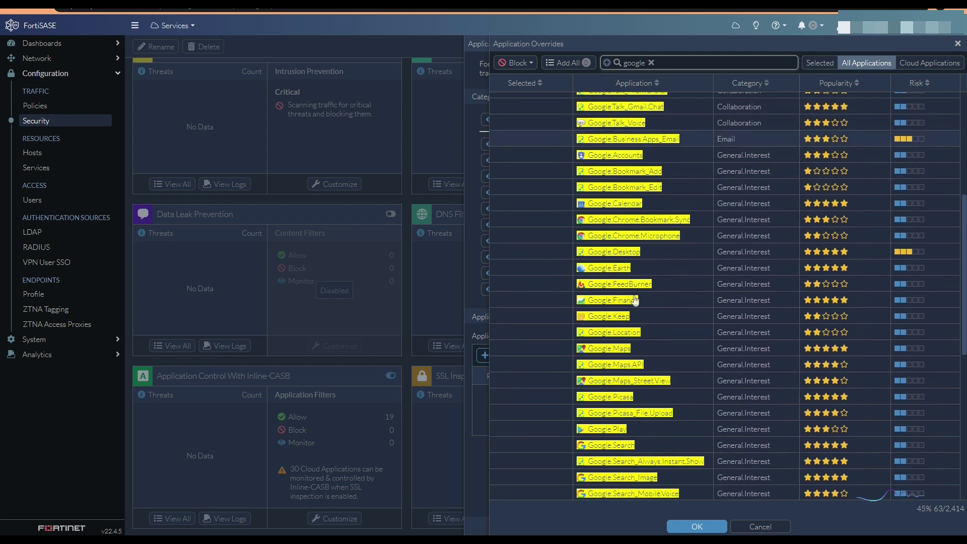
pyautogui.scroll(-4, 634, 245)
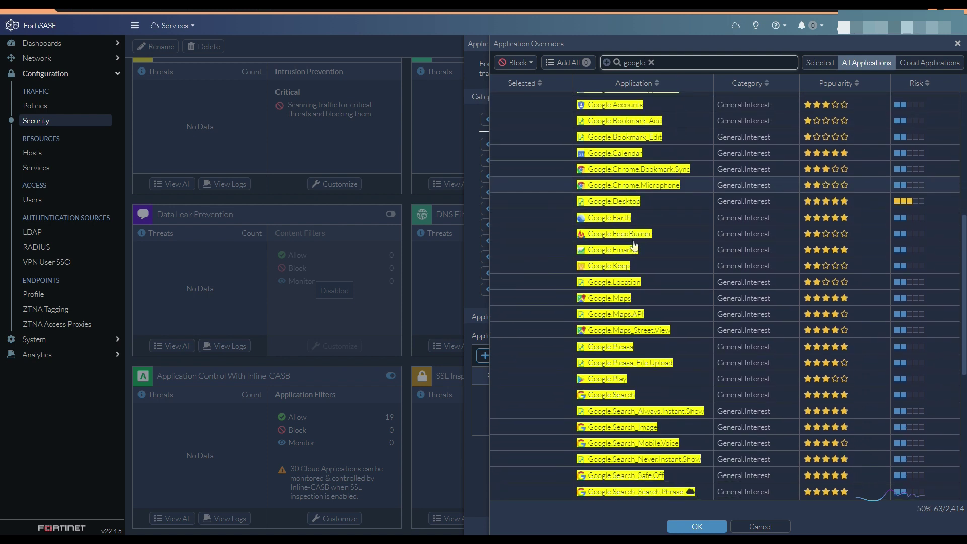
pyautogui.scroll(-4, 634, 245)
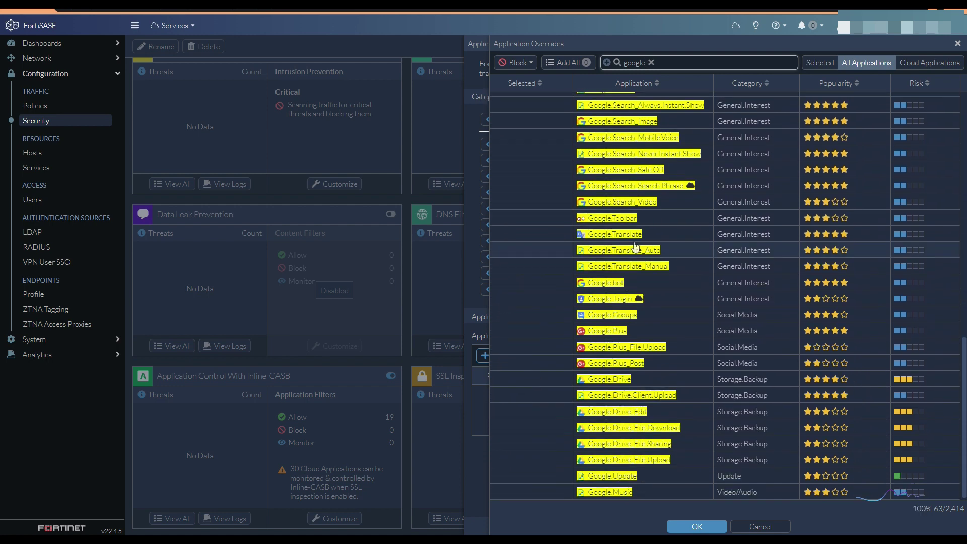
pyautogui.scroll(1, 636, 323)
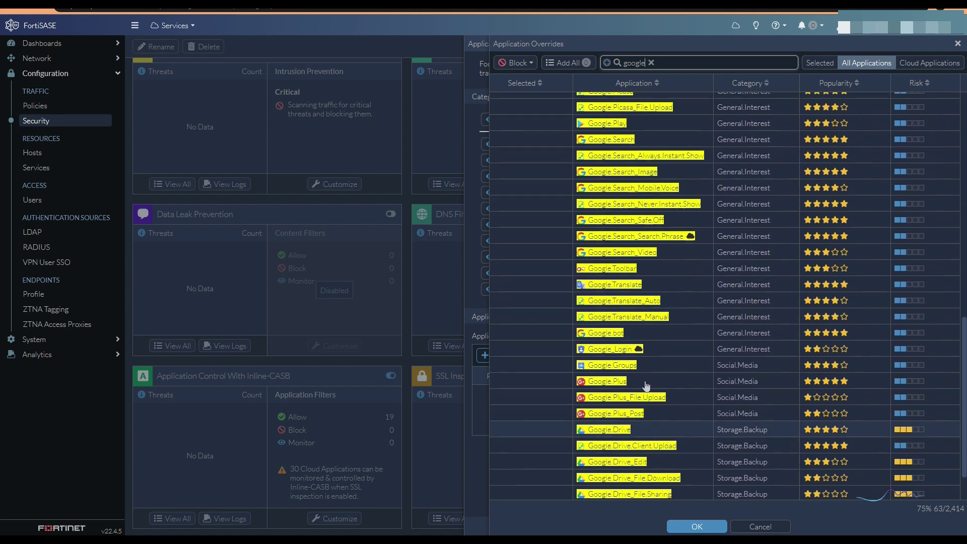
pyautogui.scroll(7, 628, 353)
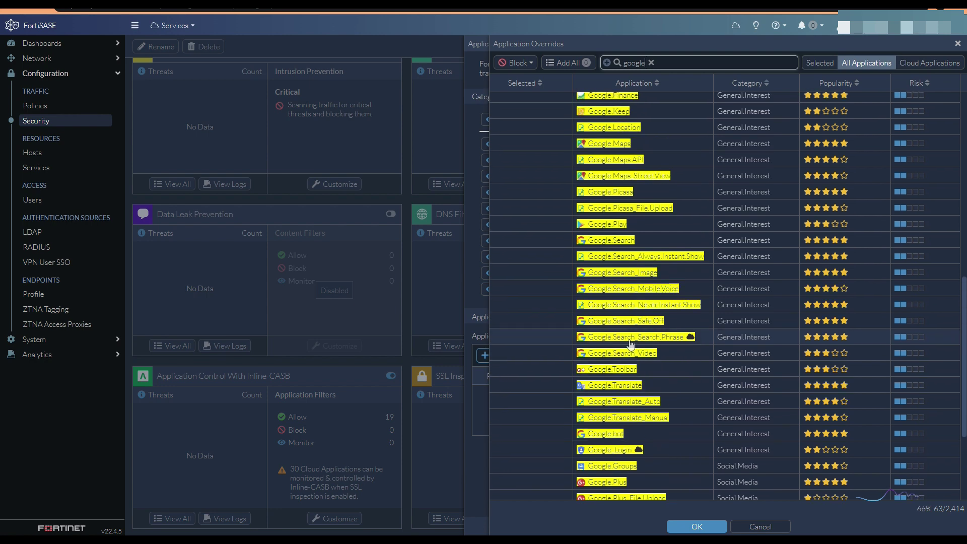
pyautogui.scroll(4, 613, 266)
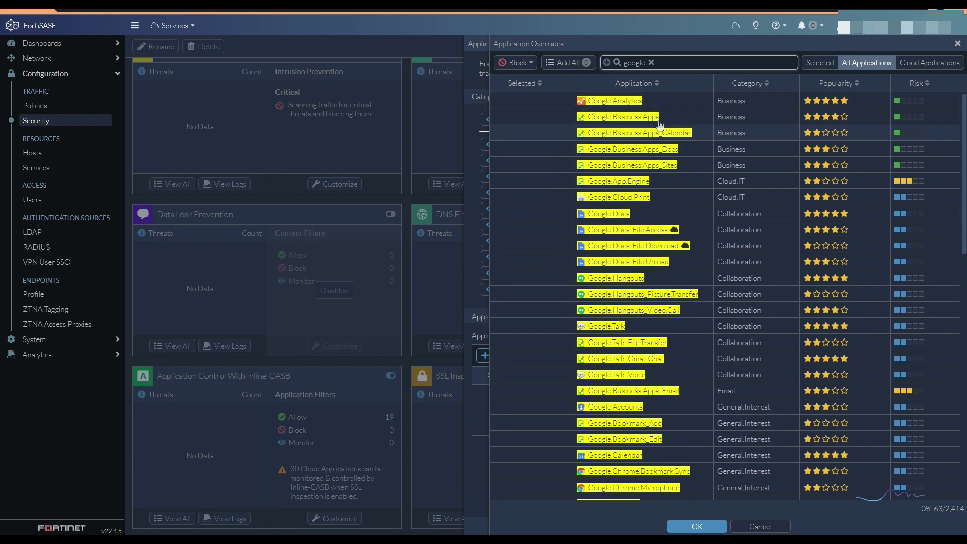
# Add and save a Gmail Block override, then disconnect the VPN and launch Edge
pyautogui.click(651, 62)
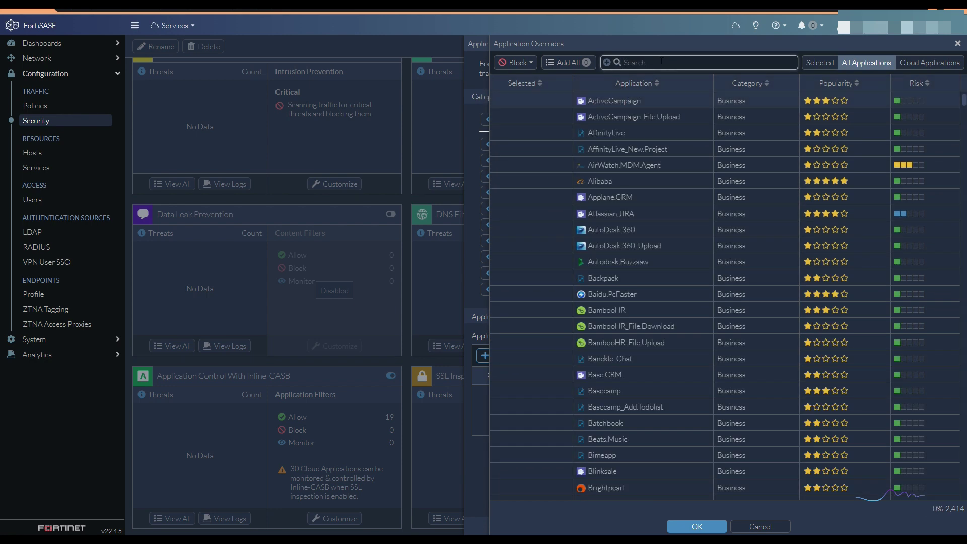
pyautogui.write('gmail')
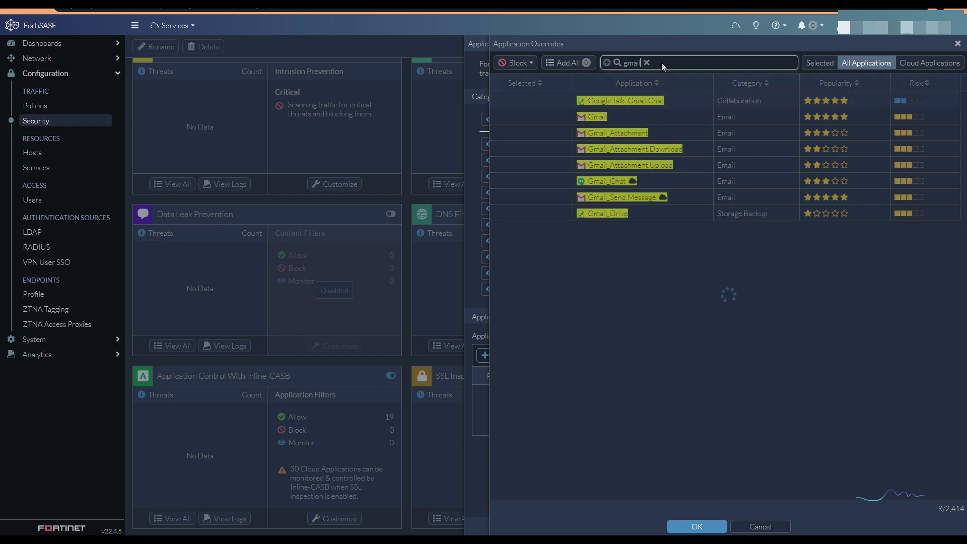
pyautogui.click(625, 119)
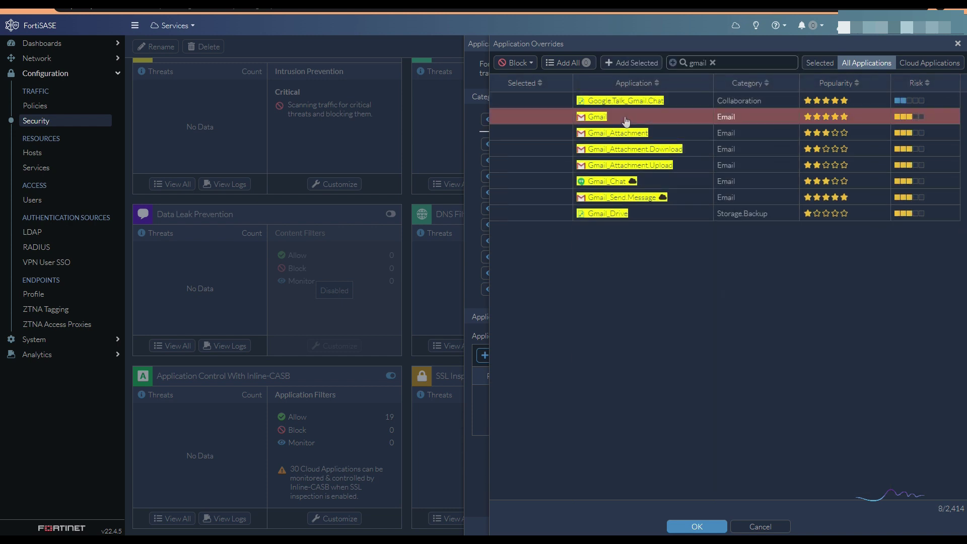
pyautogui.click(650, 124)
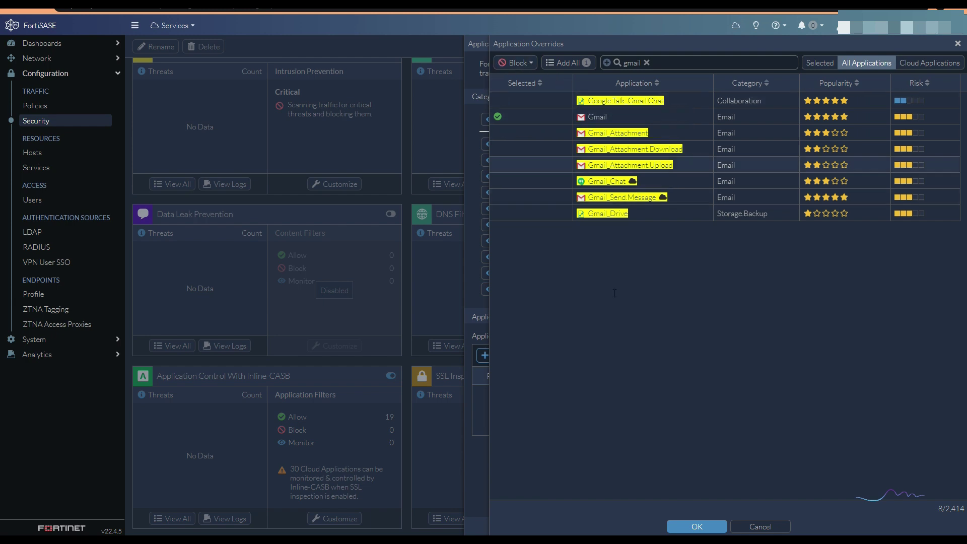
pyautogui.click(695, 527)
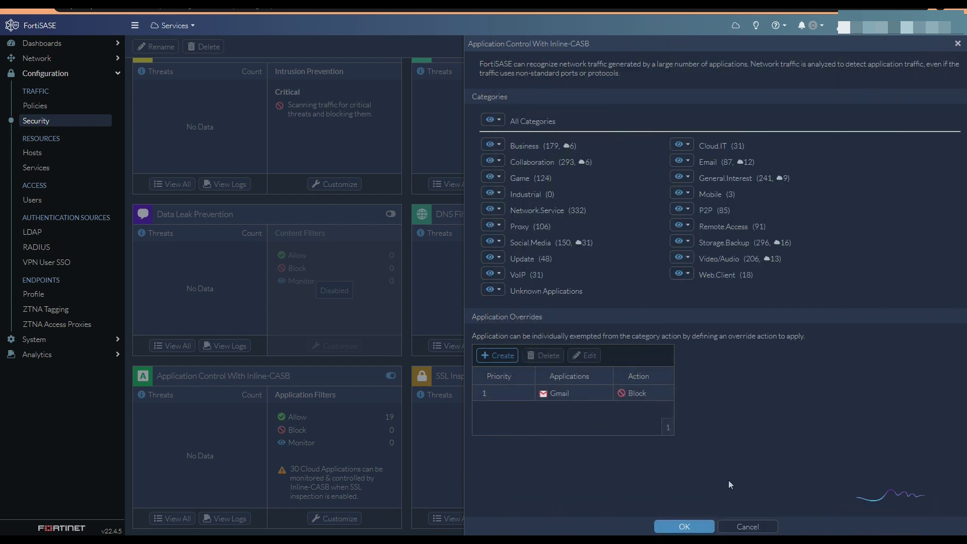
pyautogui.click(688, 527)
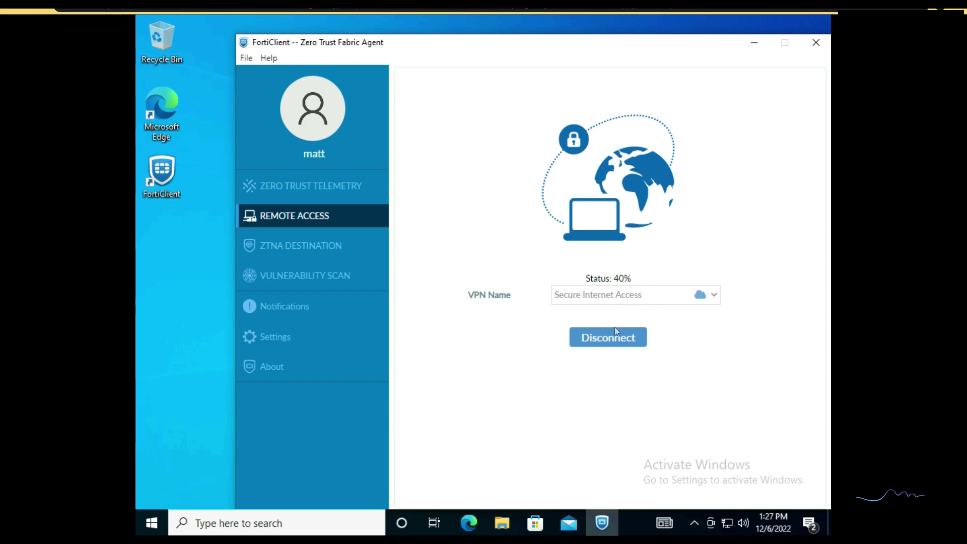
pyautogui.click(614, 334)
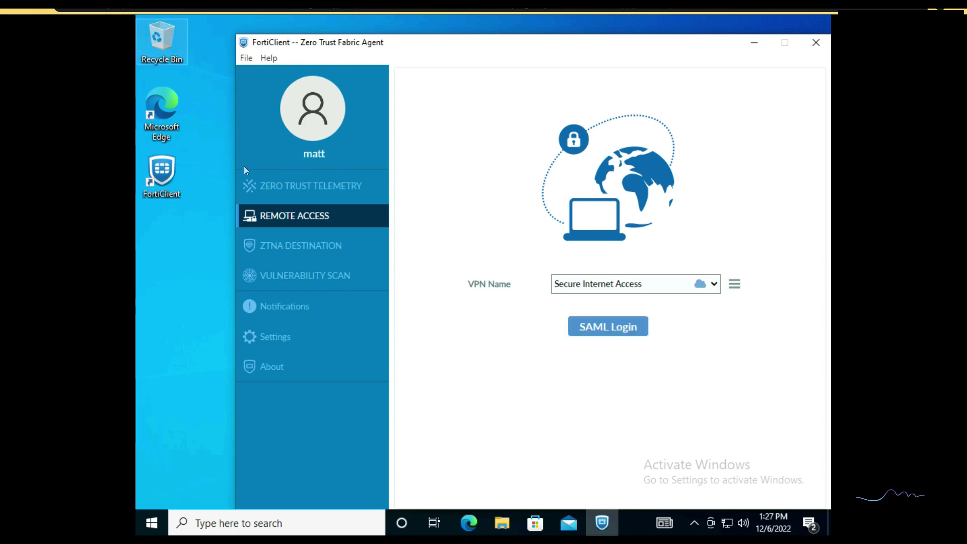
pyautogui.doubleClick(162, 111)
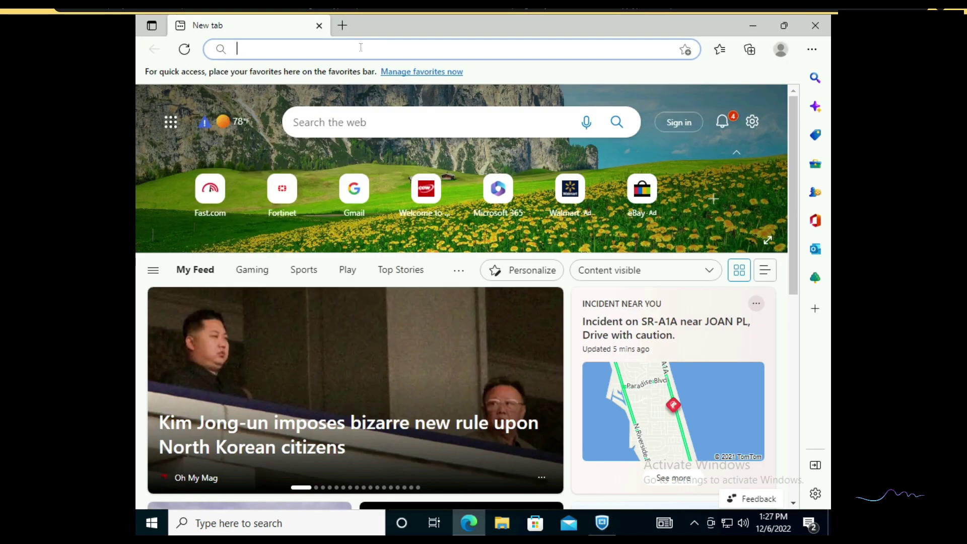
pyautogui.write('gmail.com')
pyautogui.press('Return')
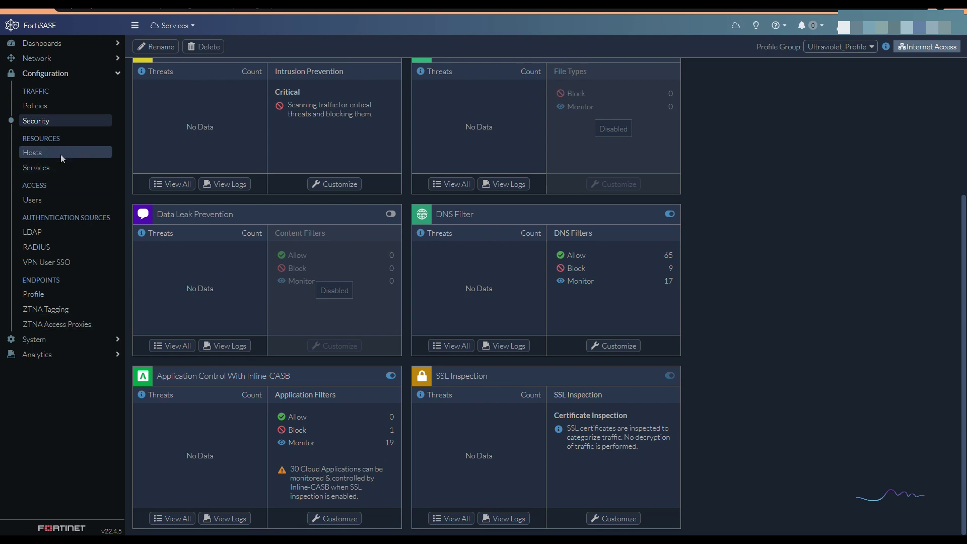
# Go to Configuration > Policies and begin creating a new traffic policy
pyautogui.click(51, 105)
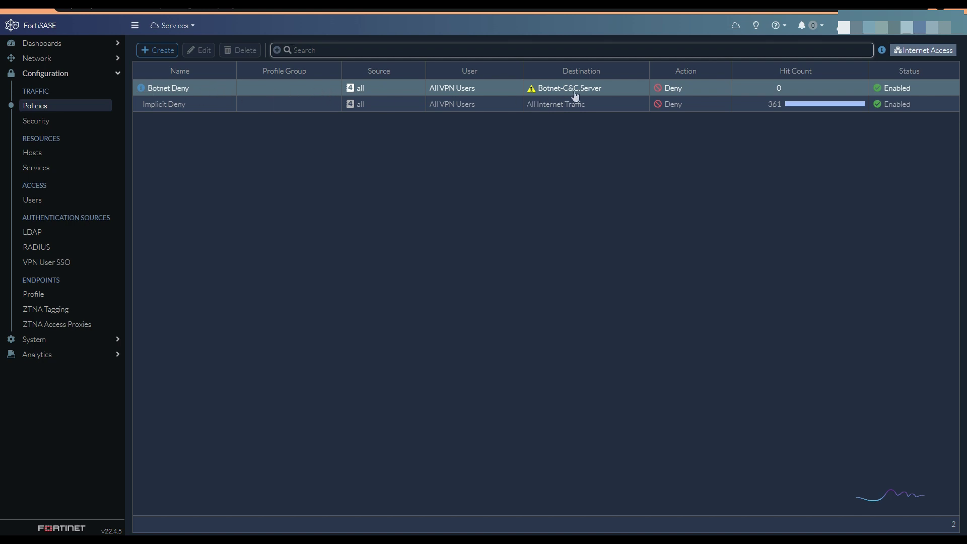
pyautogui.moveTo(577, 93)
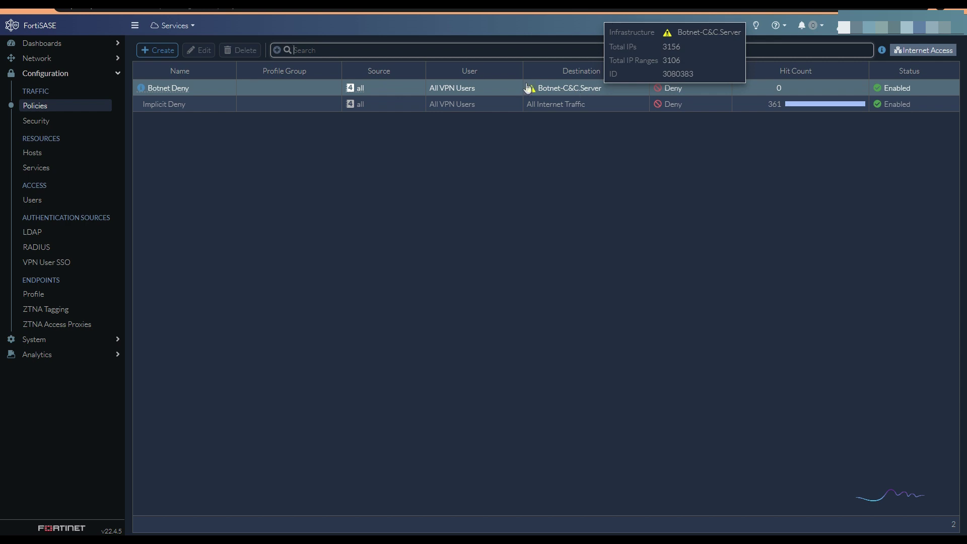
pyautogui.click(156, 47)
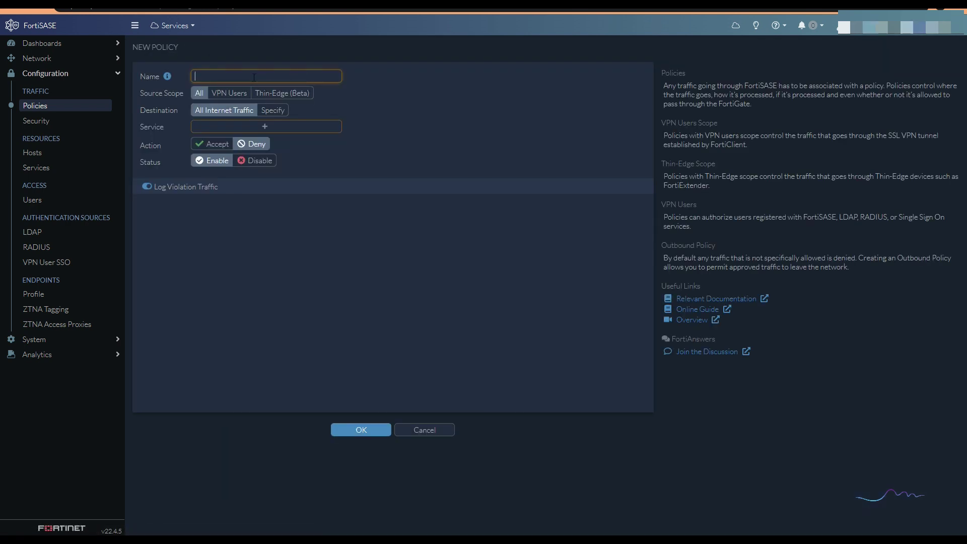
# Name the policy uv.inet.access, scoped to VPN Users with the okta_users group specified
pyautogui.write('uv.inet.access')
pyautogui.click(226, 97)
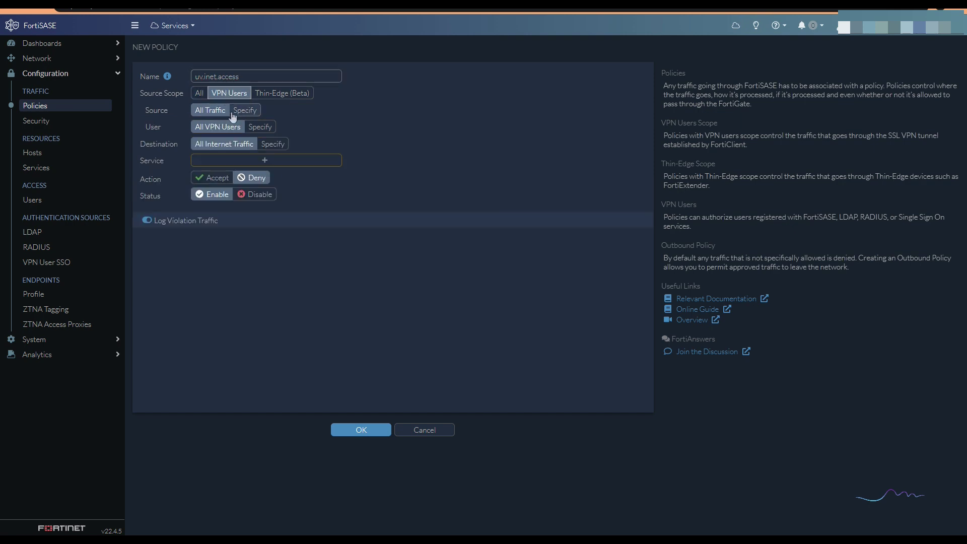
pyautogui.click(260, 127)
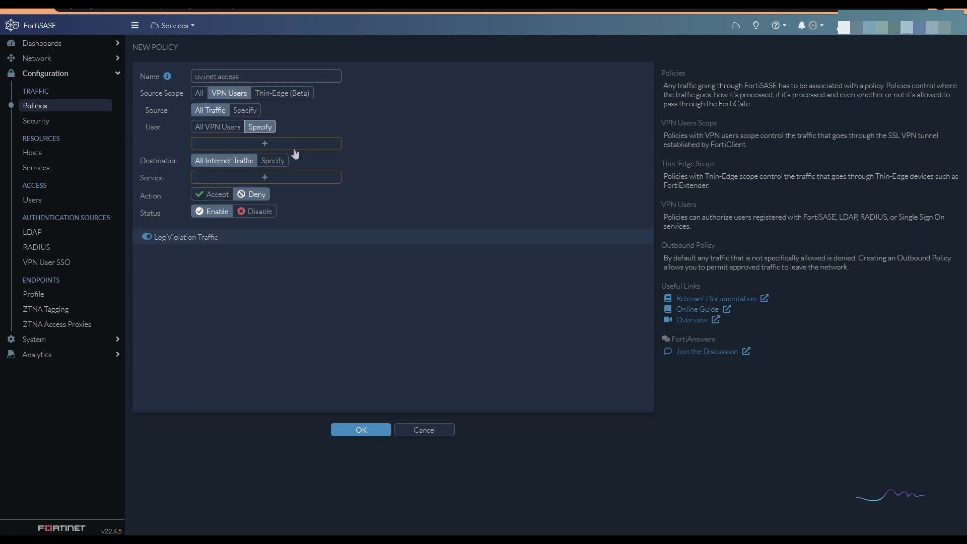
pyautogui.click(265, 145)
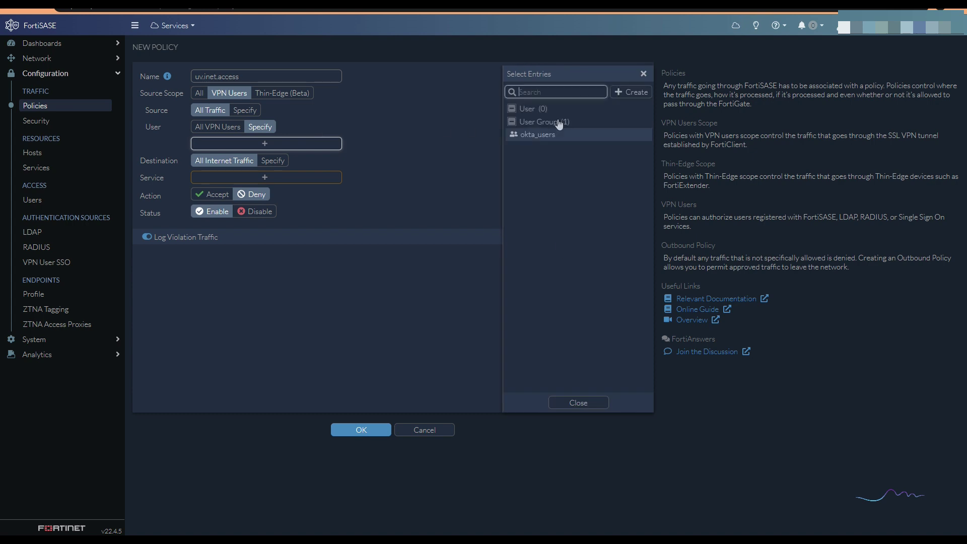
pyautogui.click(542, 134)
pyautogui.click(579, 406)
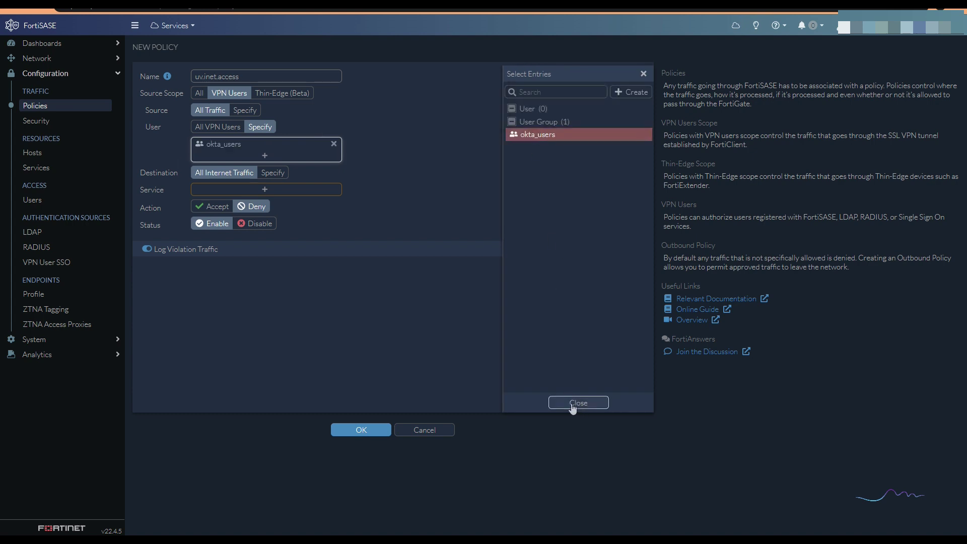
# Set service ALL, action Accept, profile group Ultraviolet_Profile, log All Sessions, and save
pyautogui.click(253, 194)
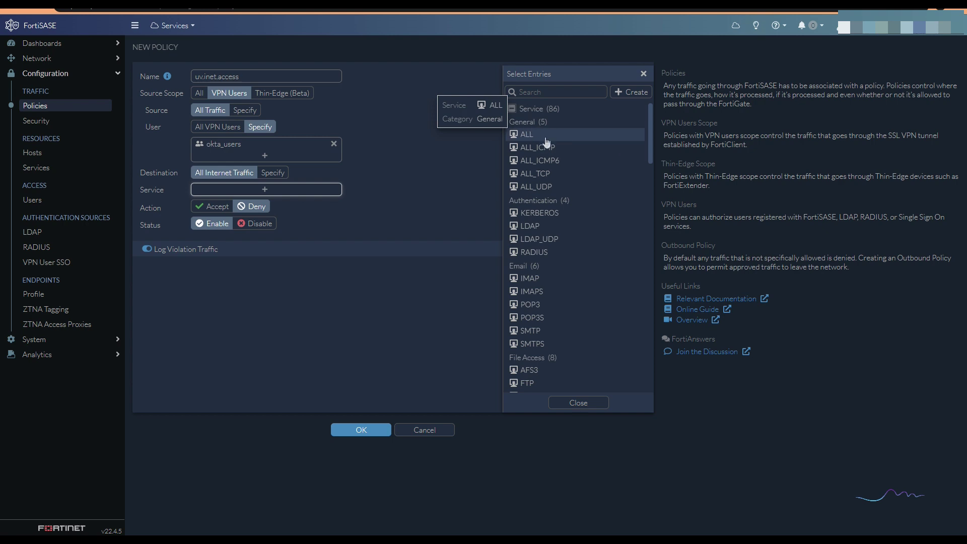
pyautogui.click(528, 135)
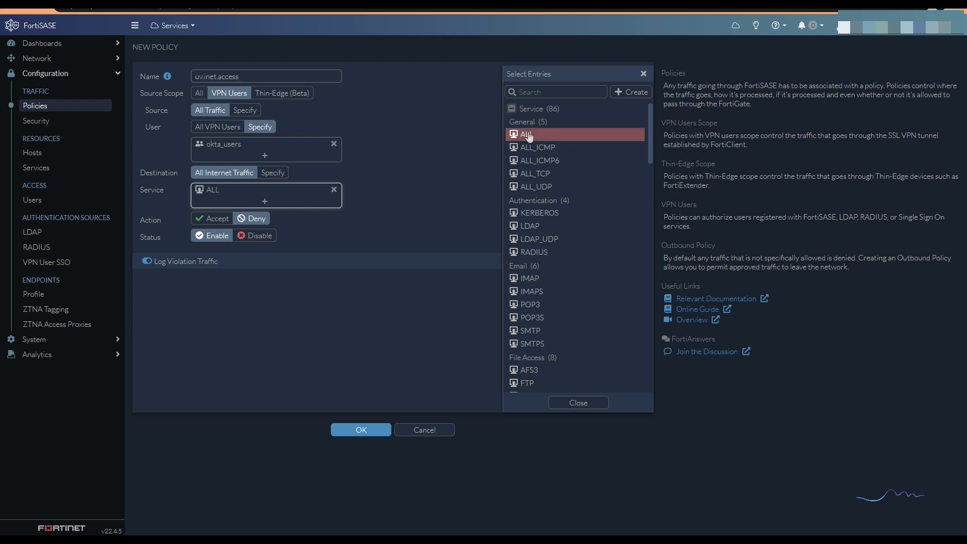
pyautogui.click(592, 407)
pyautogui.click(218, 219)
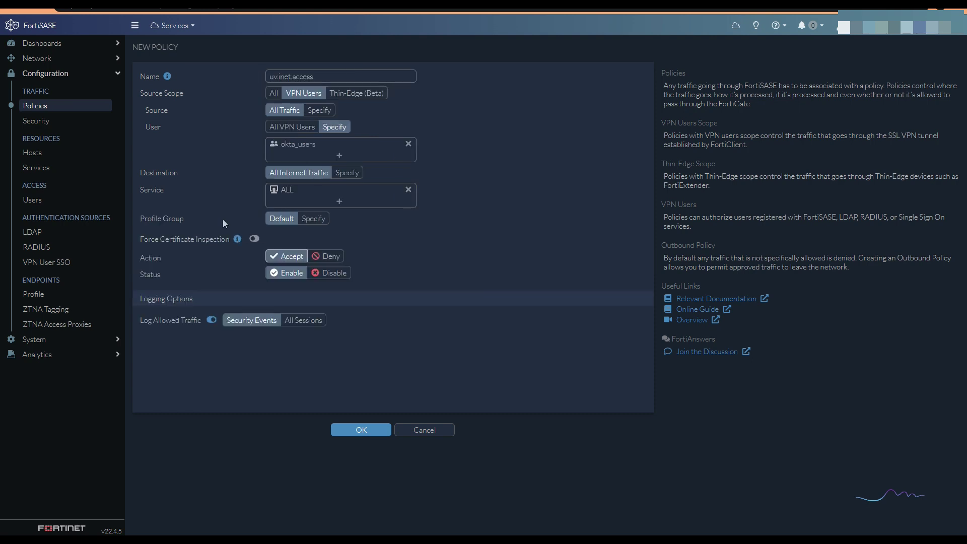
pyautogui.click(312, 218)
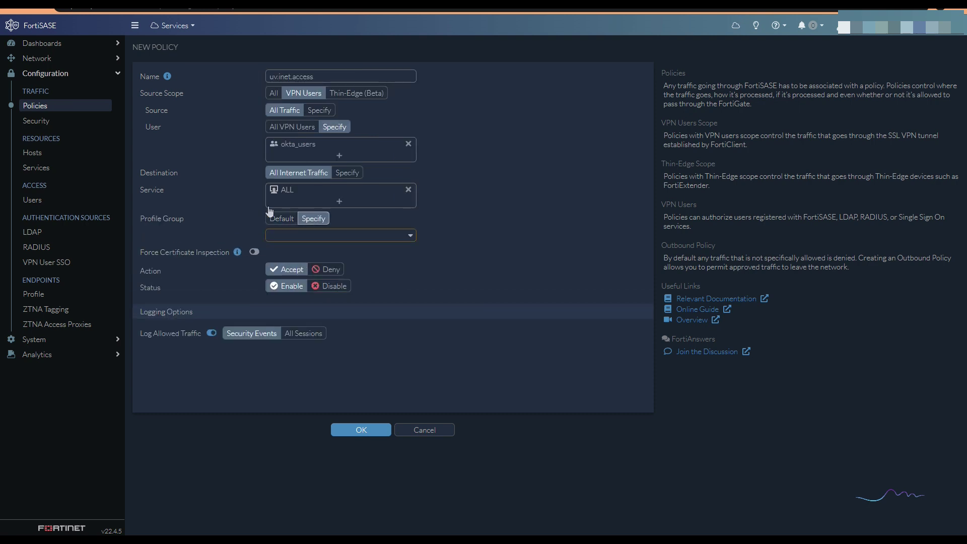
pyautogui.click(348, 237)
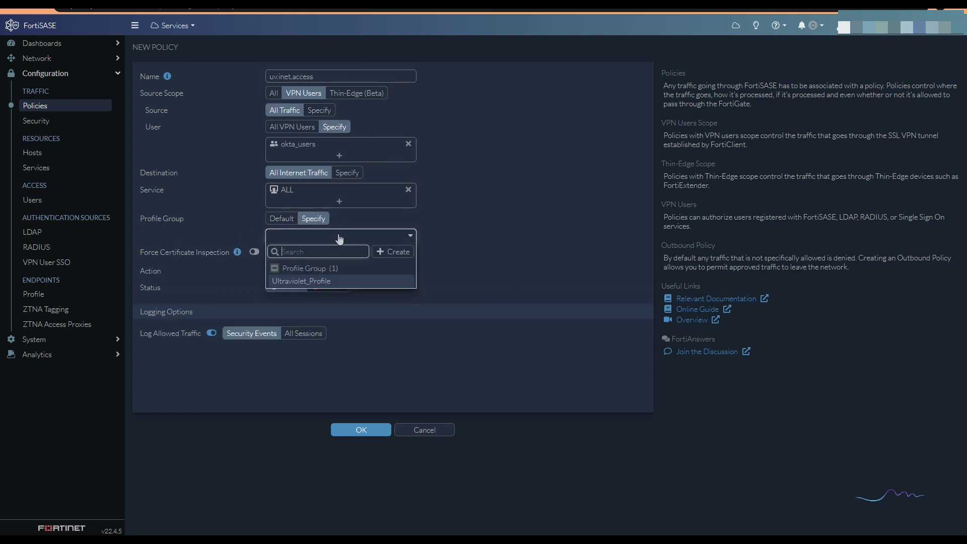
pyautogui.click(325, 283)
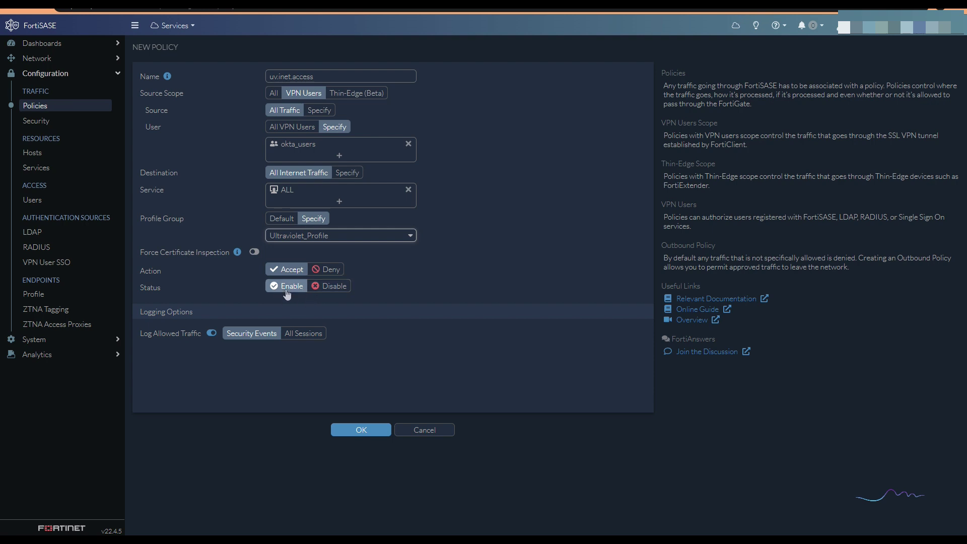
pyautogui.click(314, 335)
pyautogui.click(373, 429)
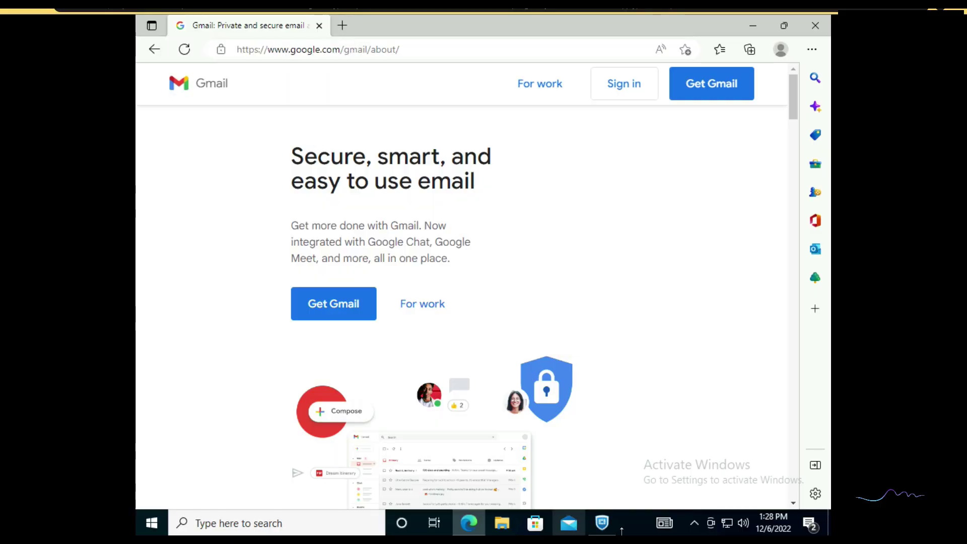
# Reconnect the Secure Internet Access VPN via SAML Login and close the Gmail browser window
pyautogui.click(602, 523)
pyautogui.click(633, 328)
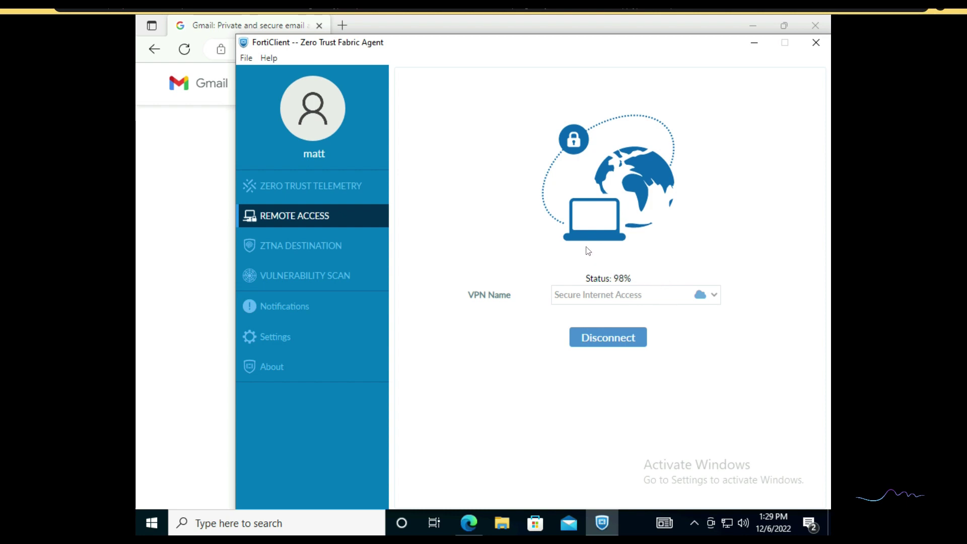
pyautogui.click(320, 26)
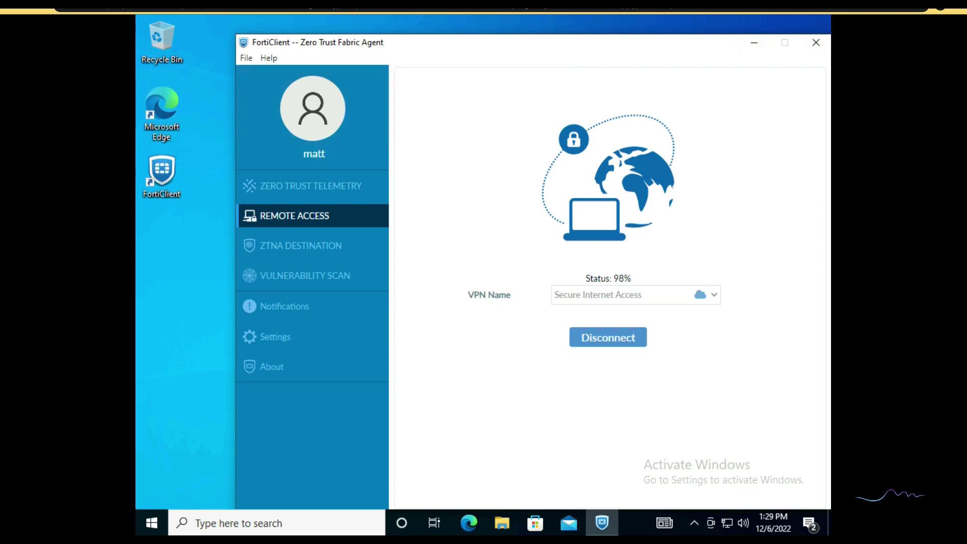
# Close the FortiClient window and confirm the VPN shows 21.45 KB sent, 0.13 MB received
pyautogui.moveTo(472, 48); pyautogui.dragTo(376, 35)
pyautogui.moveTo(493, 40); pyautogui.dragTo(484, 39)
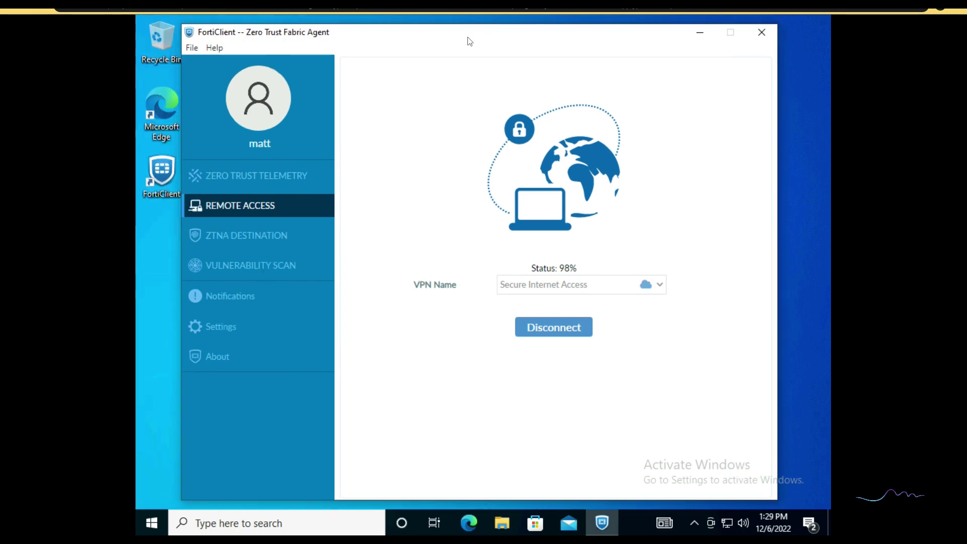
pyautogui.hotkey('alt', 'F4')
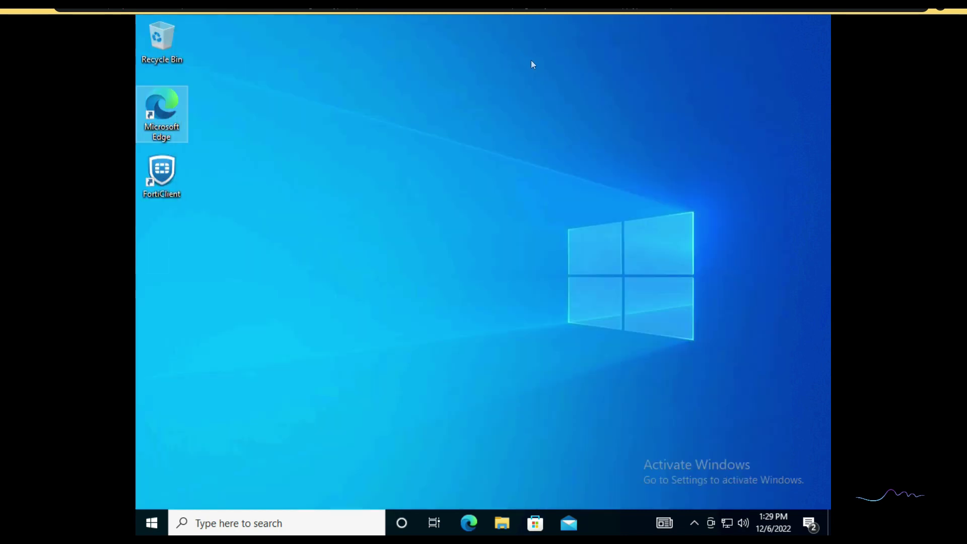
pyautogui.click(694, 523)
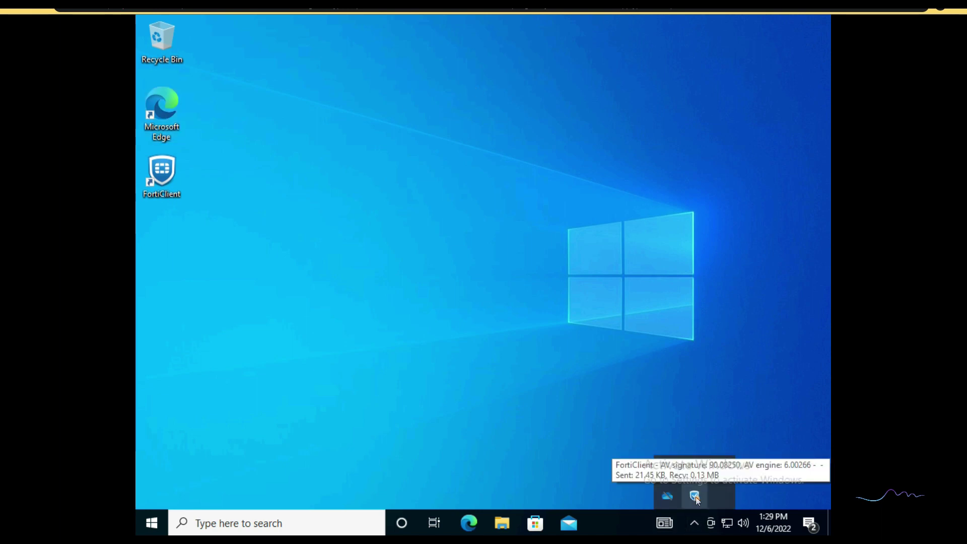
# Open Dashboards > Status and expand Managed Endpoints, showing the endpoint Online and VPN Connected
pyautogui.click(400, 277)
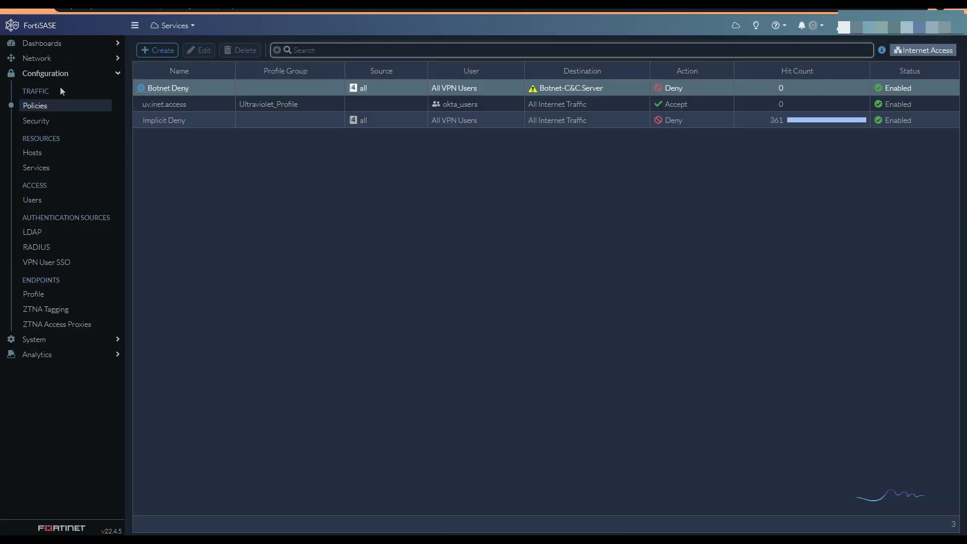
pyautogui.click(52, 58)
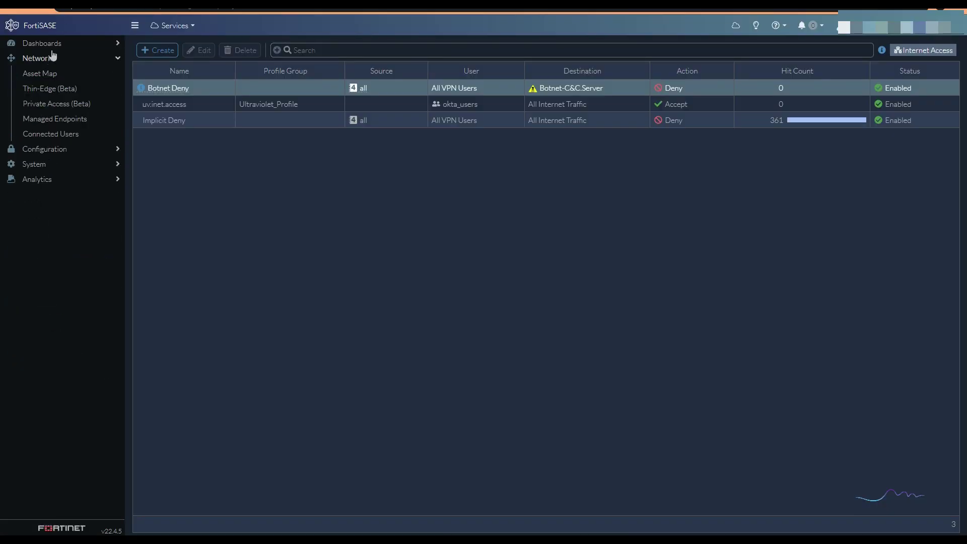
pyautogui.click(52, 44)
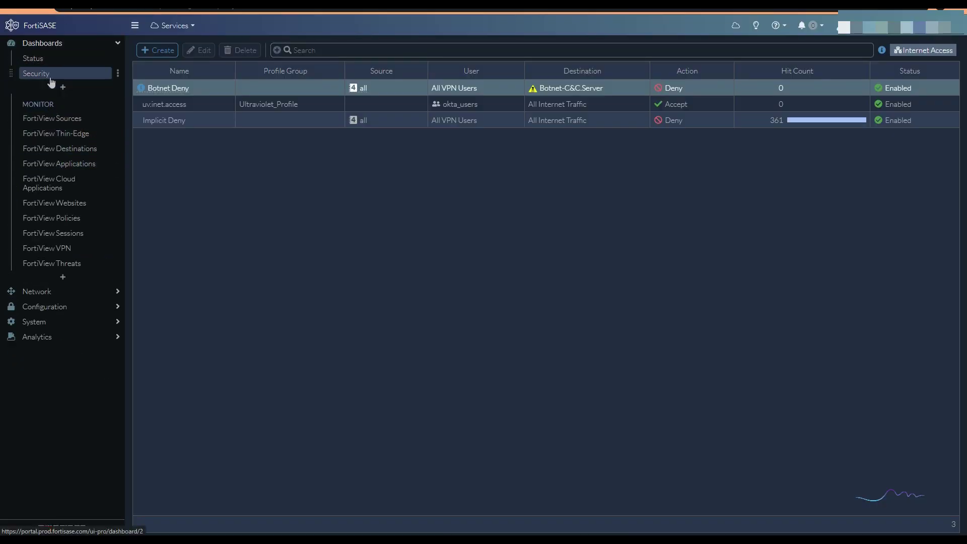
pyautogui.click(50, 64)
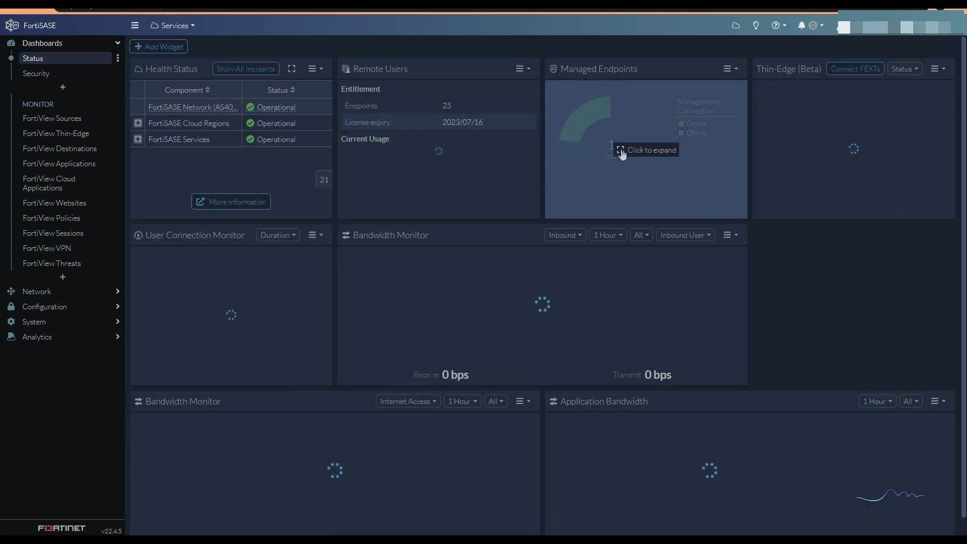
pyautogui.click(624, 141)
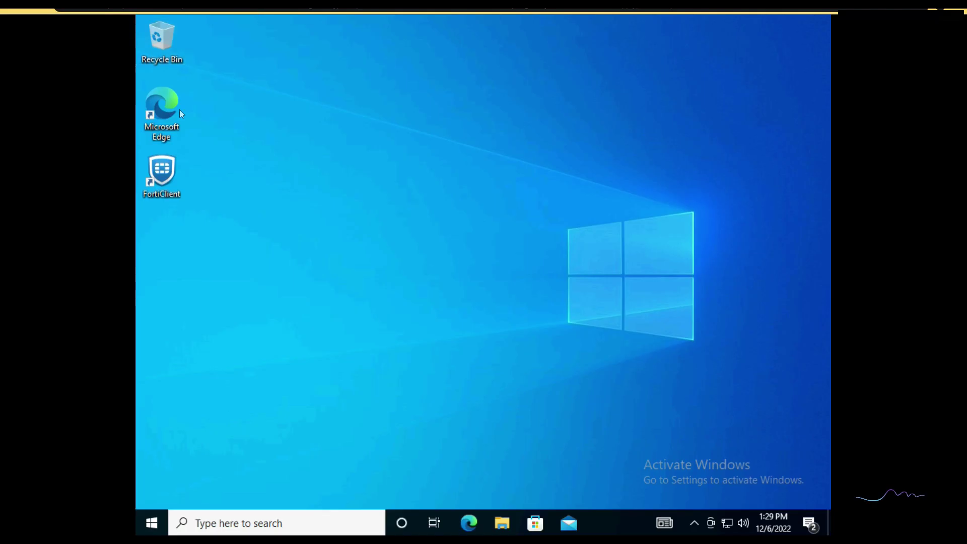
# Launch Edge and load Gmail, google.com and mail.google.com in three tabs
pyautogui.doubleClick(164, 106)
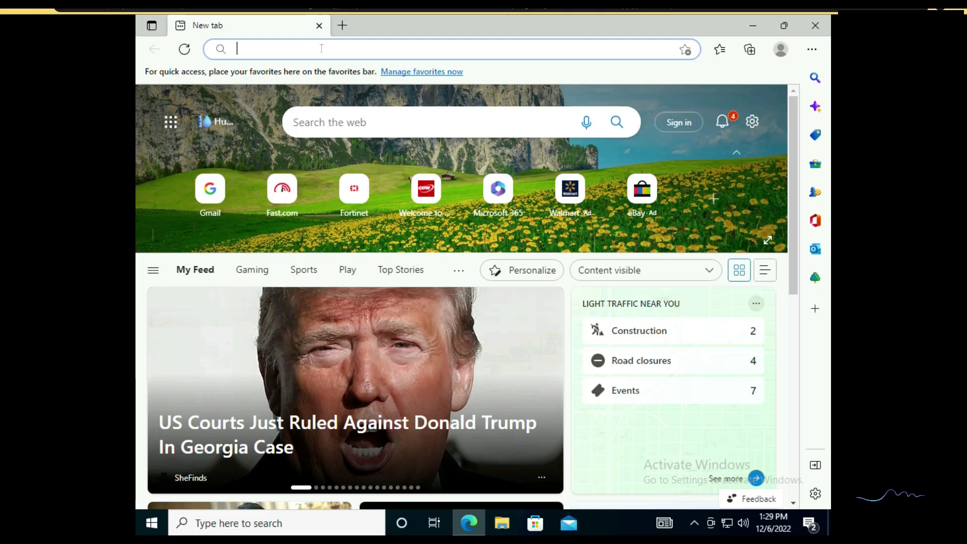
pyautogui.click(210, 193)
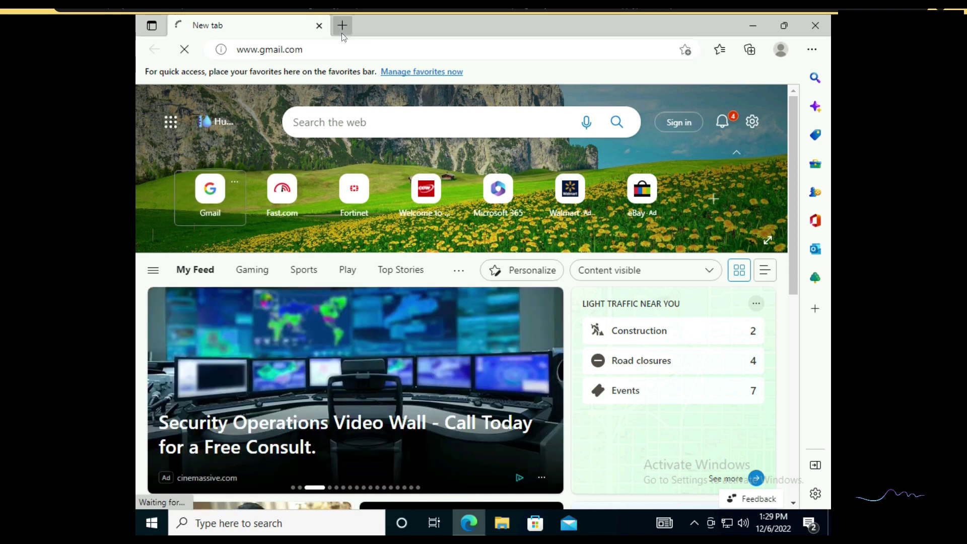
pyautogui.click(342, 28)
pyautogui.write('g')
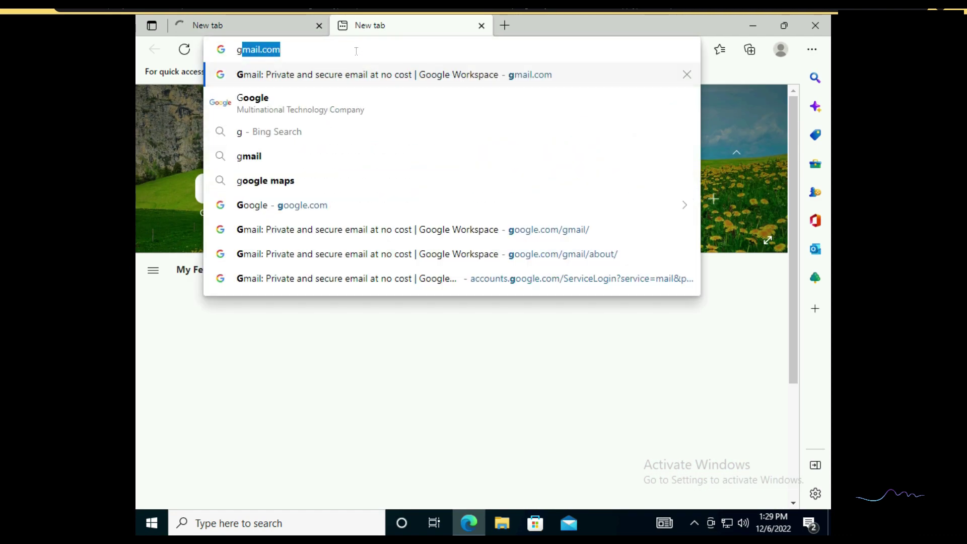
pyautogui.write('oogle')
pyautogui.press('Return')
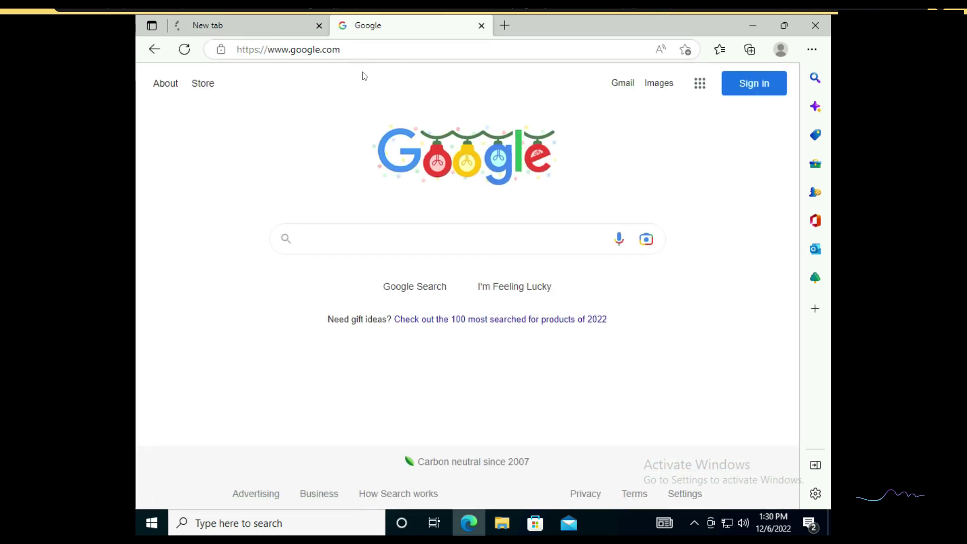
pyautogui.click(504, 26)
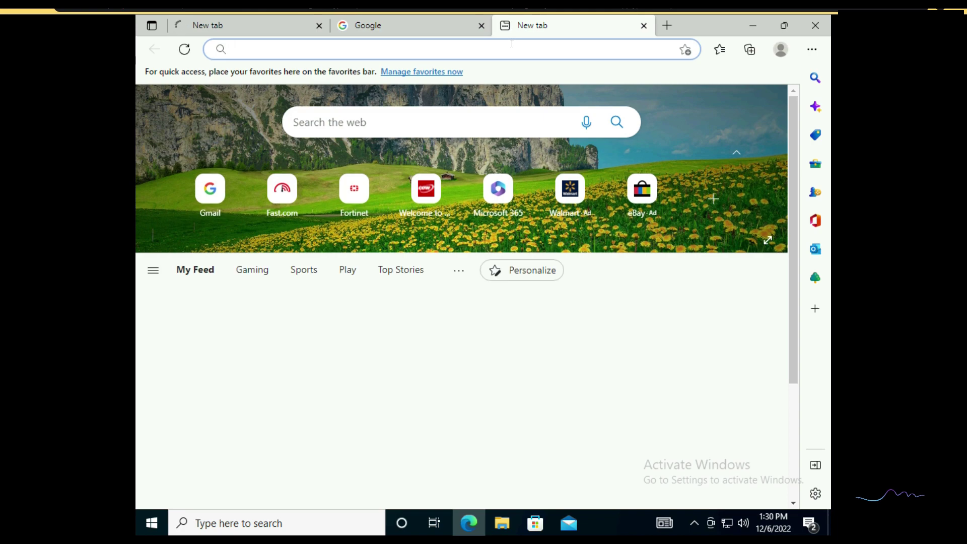
pyautogui.write('mail.google.c')
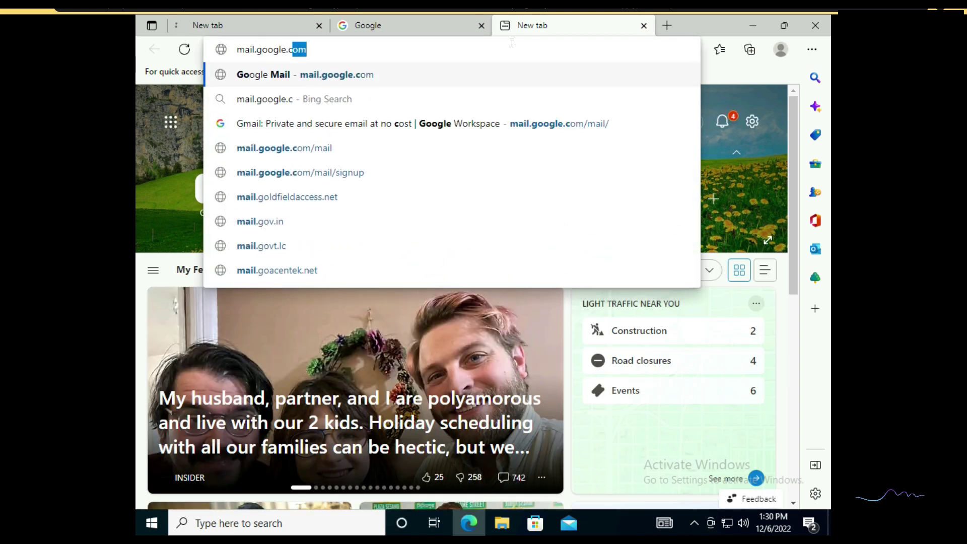
pyautogui.press('Return')
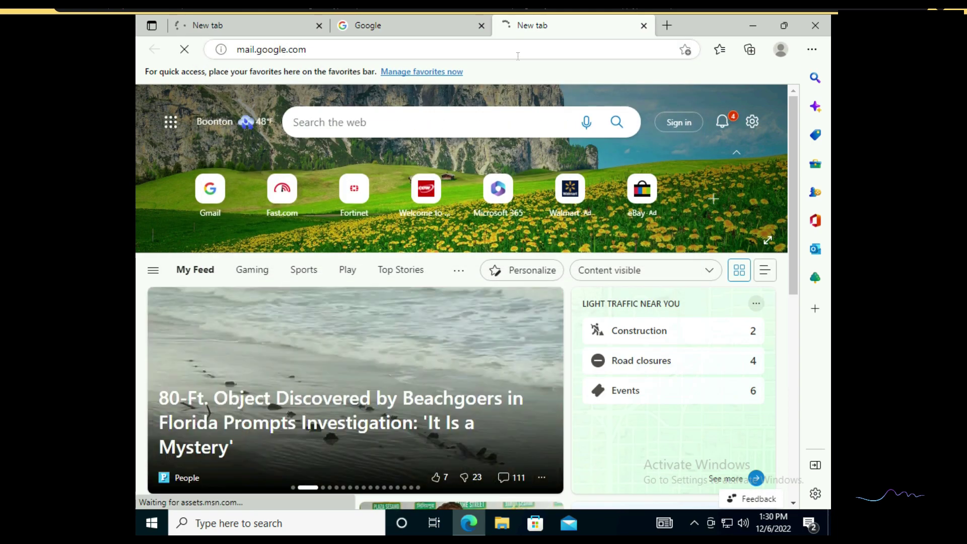
# Search Google for 'What is FortiSase', then confirm both Gmail tabs fail to load
pyautogui.click(425, 25)
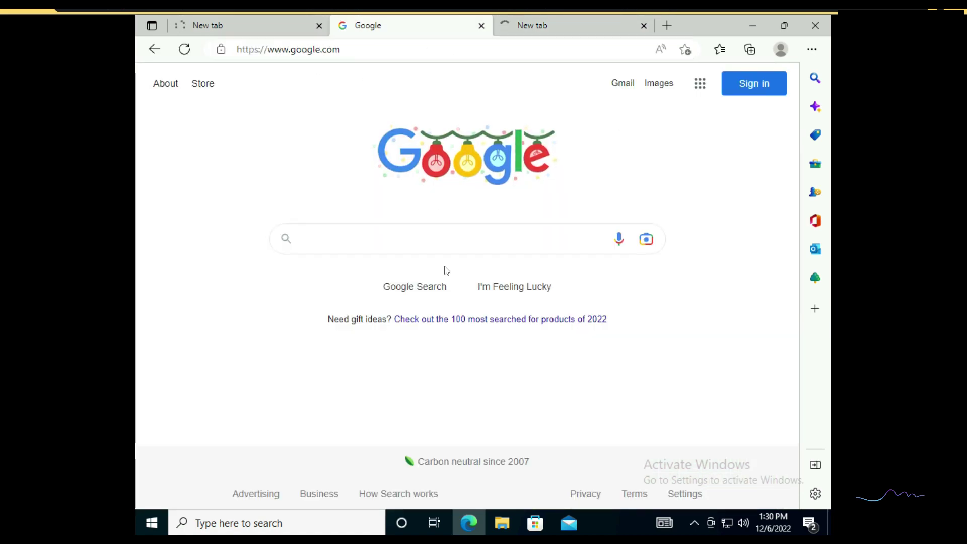
pyautogui.write('What')
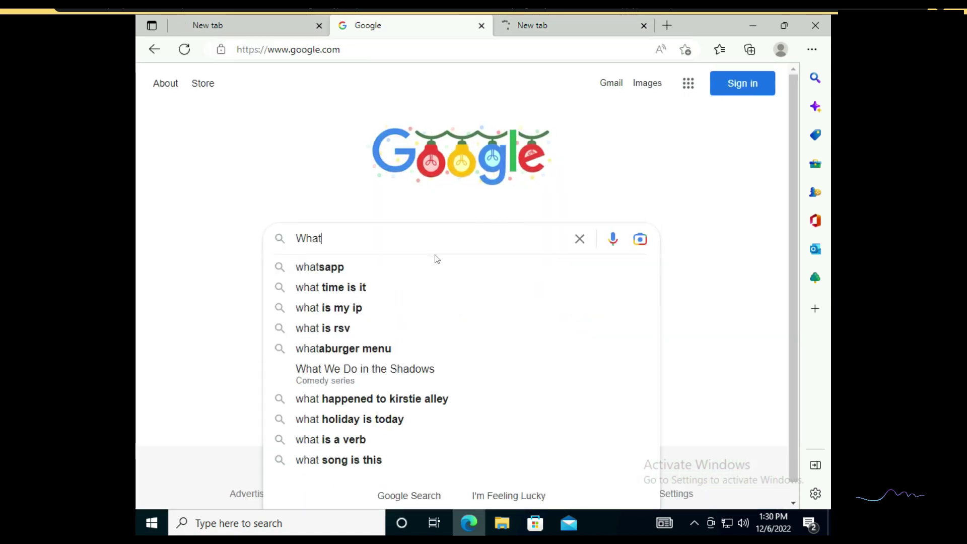
pyautogui.write(' is FortiSase')
pyautogui.press('Return')
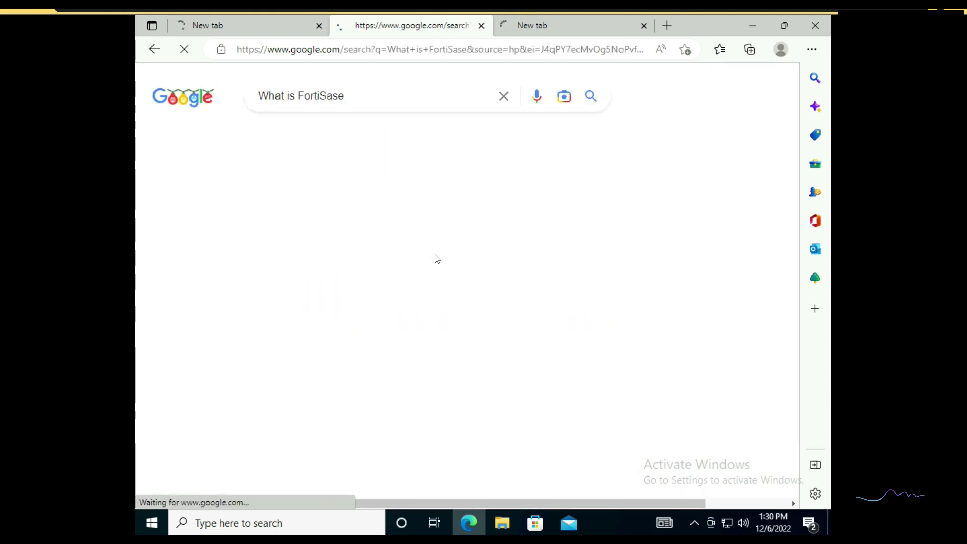
pyautogui.scroll(-3, 351, 216)
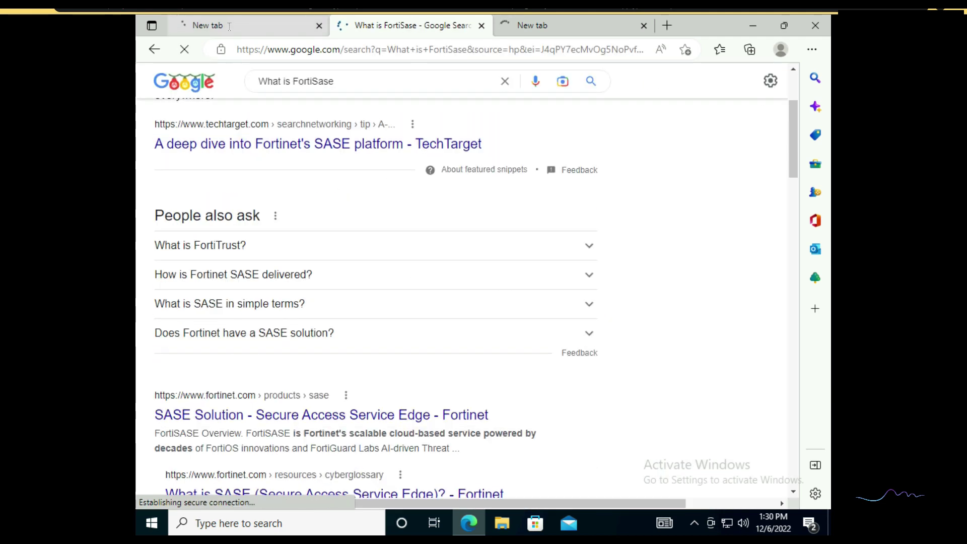
pyautogui.click(551, 27)
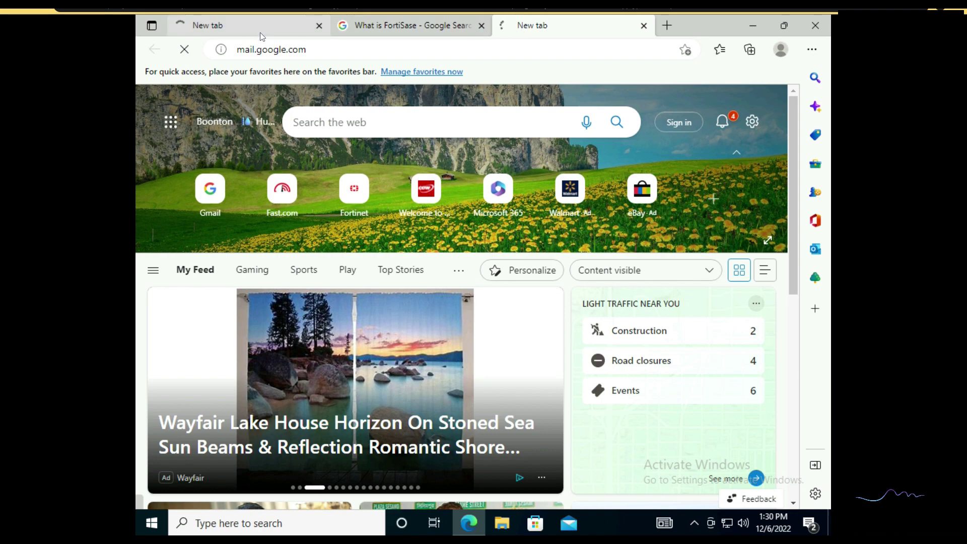
pyautogui.click(259, 31)
pyautogui.click(565, 22)
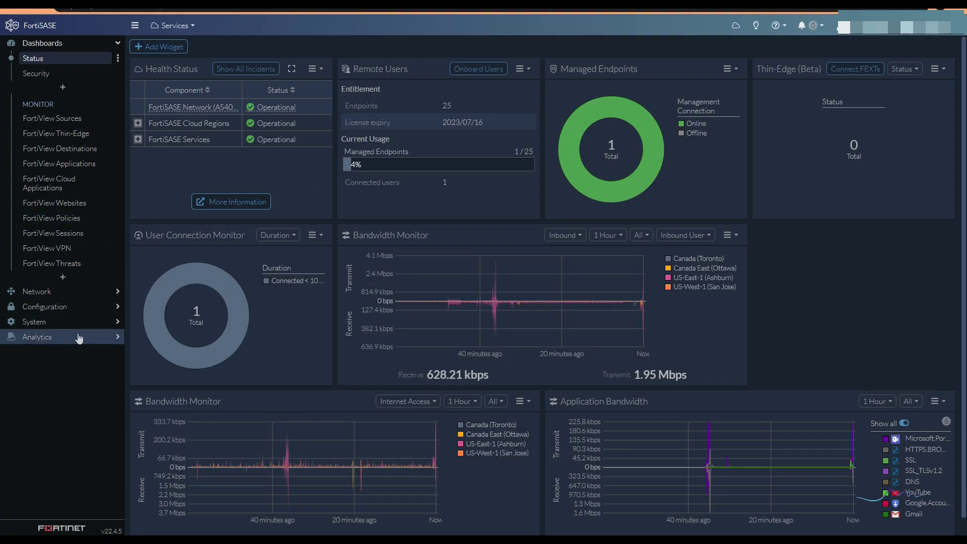
# In Analytics > Logs > Internet Access Traffic, select the Gmail row showing Deny: UTM Blocked
pyautogui.click(80, 338)
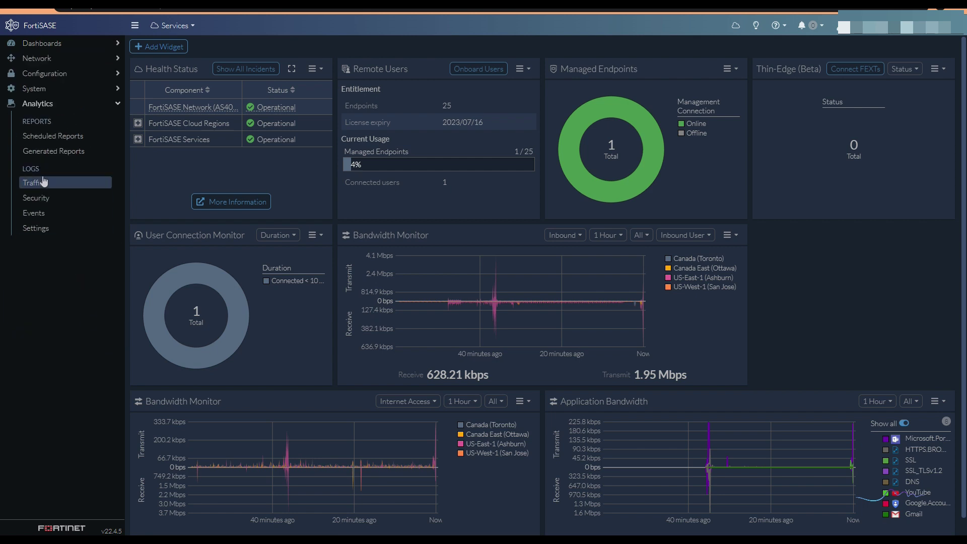
pyautogui.click(56, 183)
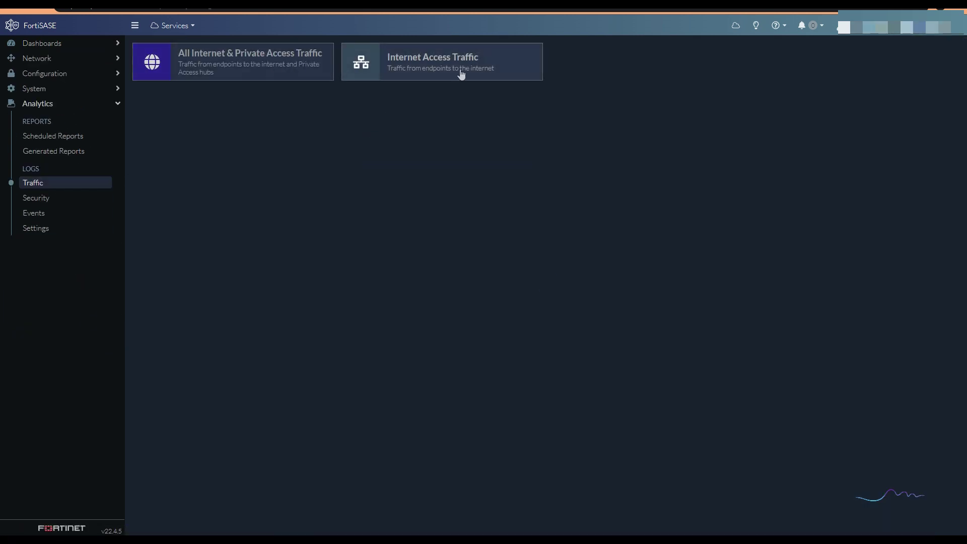
pyautogui.click(419, 75)
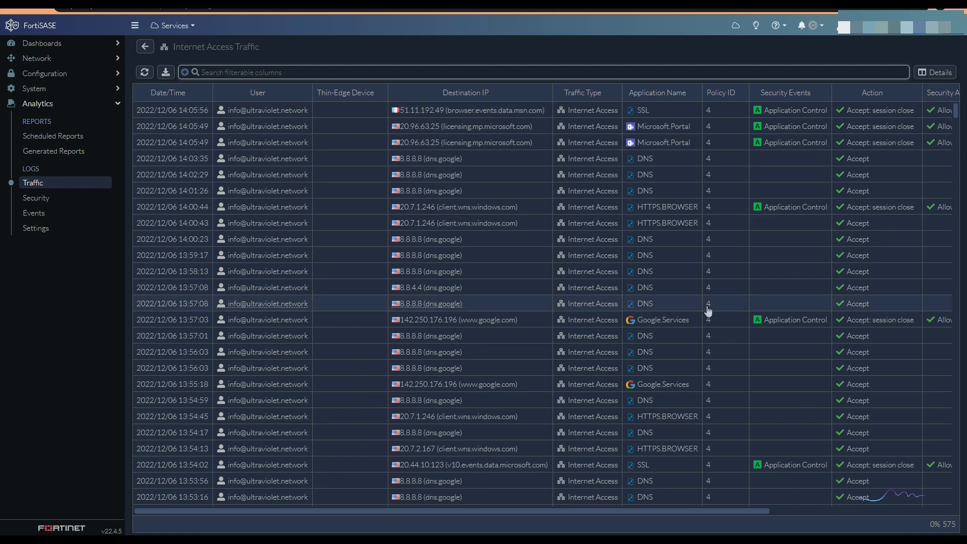
pyautogui.scroll(-5, 805, 283)
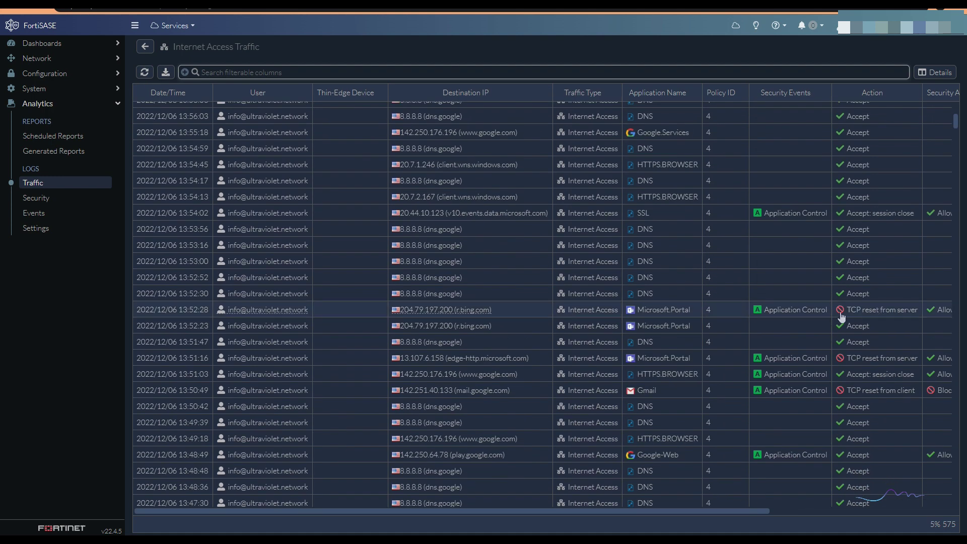
pyautogui.scroll(-2, 827, 318)
pyautogui.moveTo(815, 295); pyautogui.dragTo(625, 293)
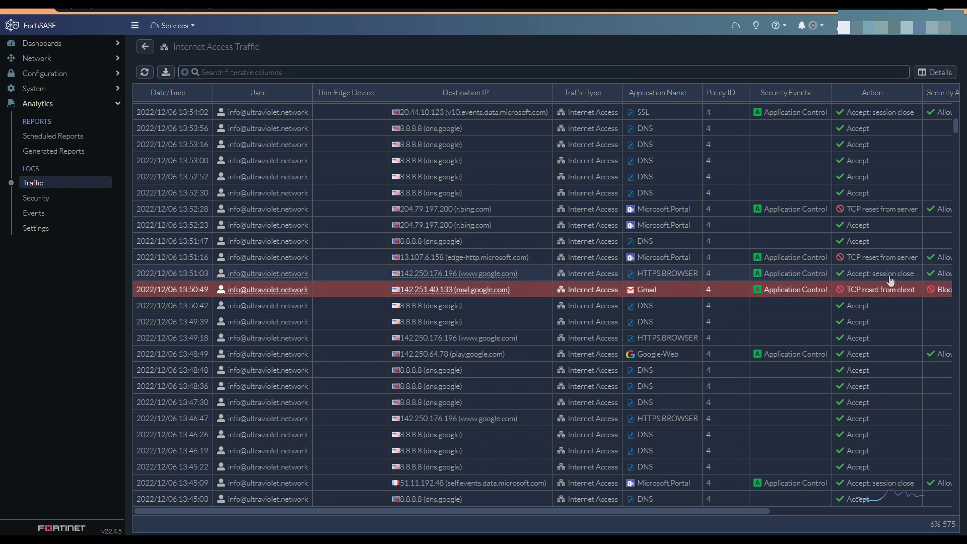
pyautogui.scroll(-5, 891, 293)
pyautogui.scroll(-3, 891, 293)
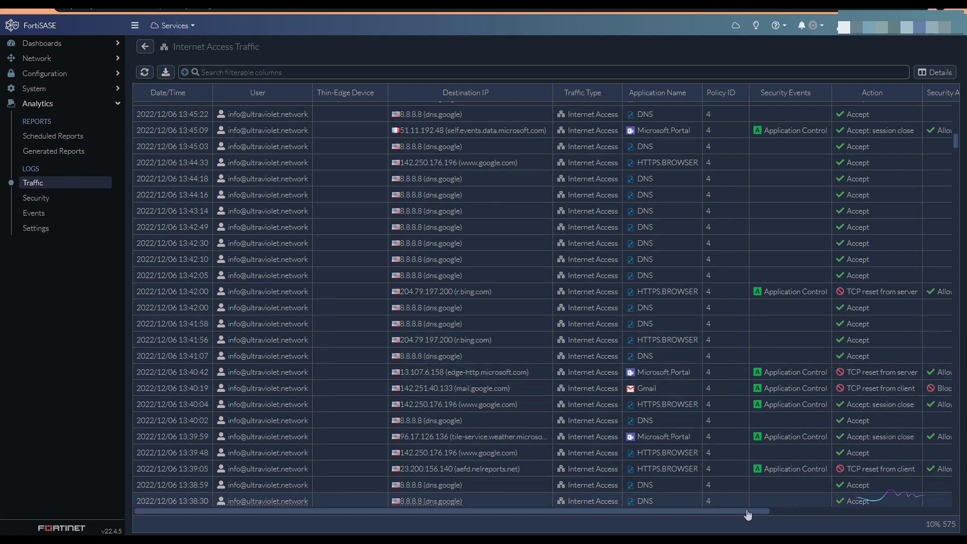
pyautogui.moveTo(745, 511); pyautogui.dragTo(862, 508)
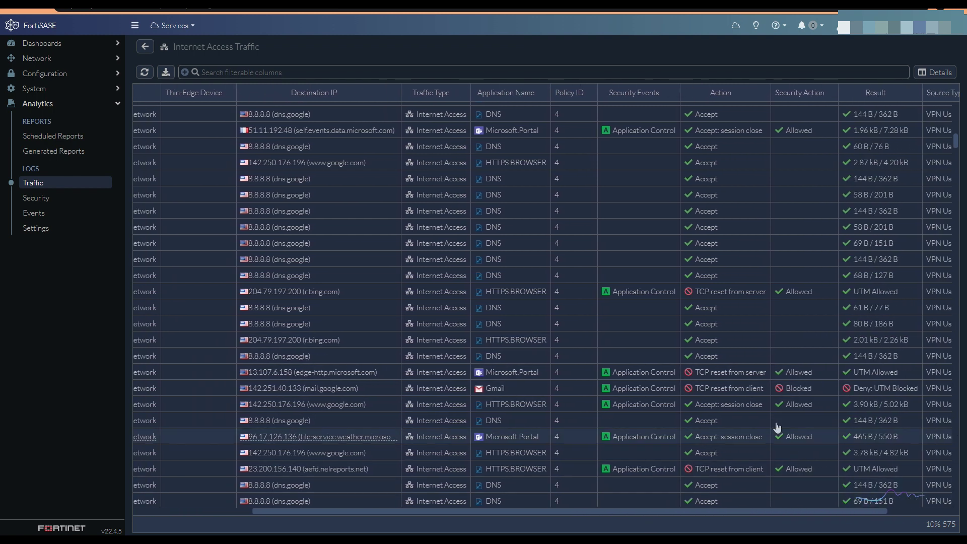
pyautogui.click(828, 393)
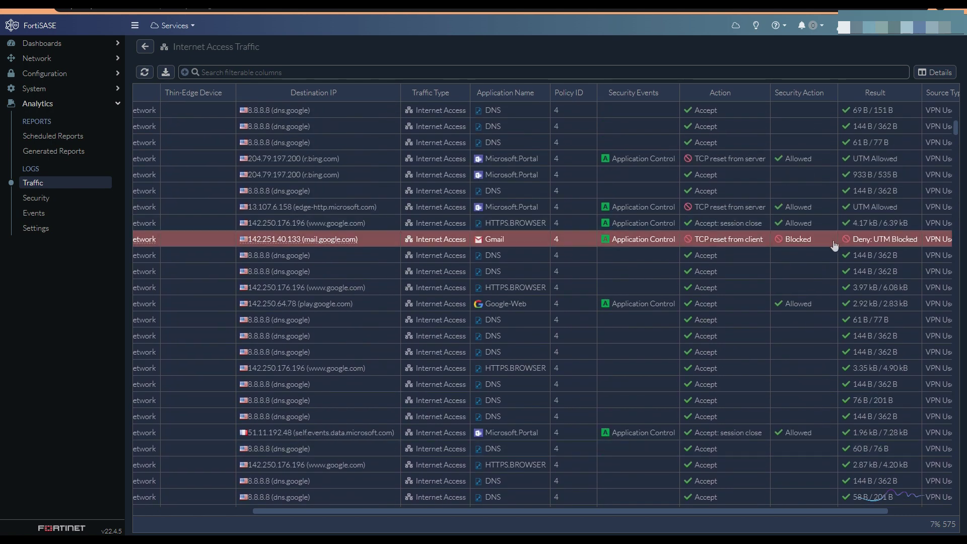